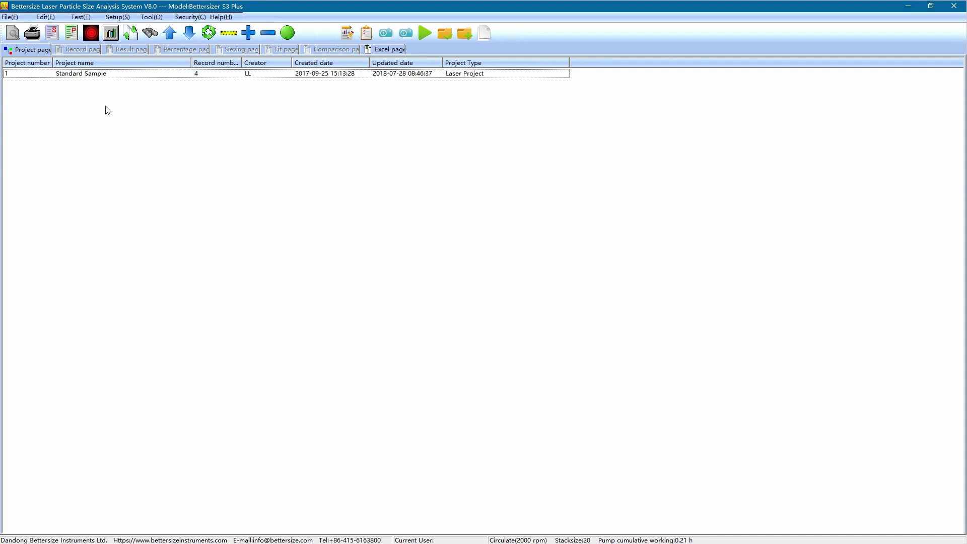
- Create a new Laser and Image Combination Project named TEST, fill in its creator, and confirm
{"action": "right_click", "coordinate": [91, 120]}
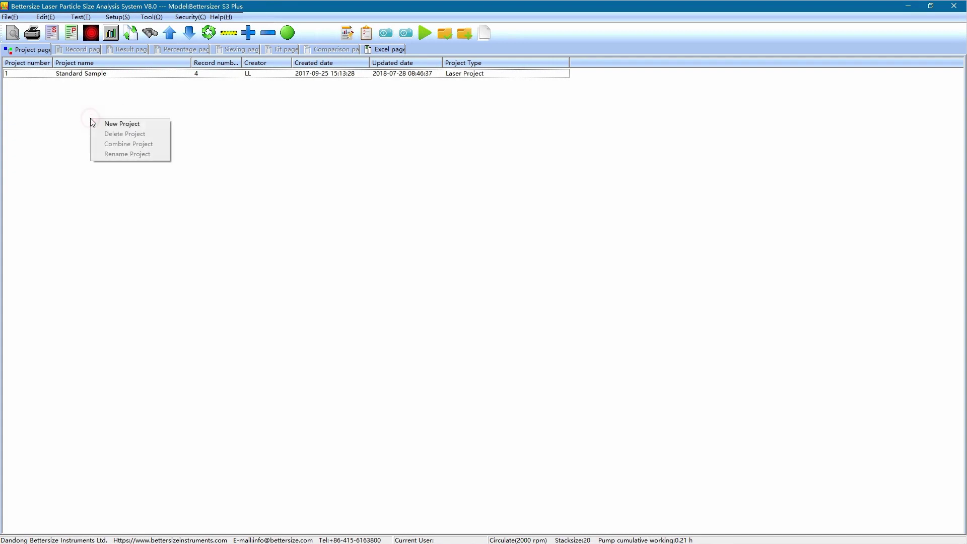
{"action": "left_click", "coordinate": [155, 125]}
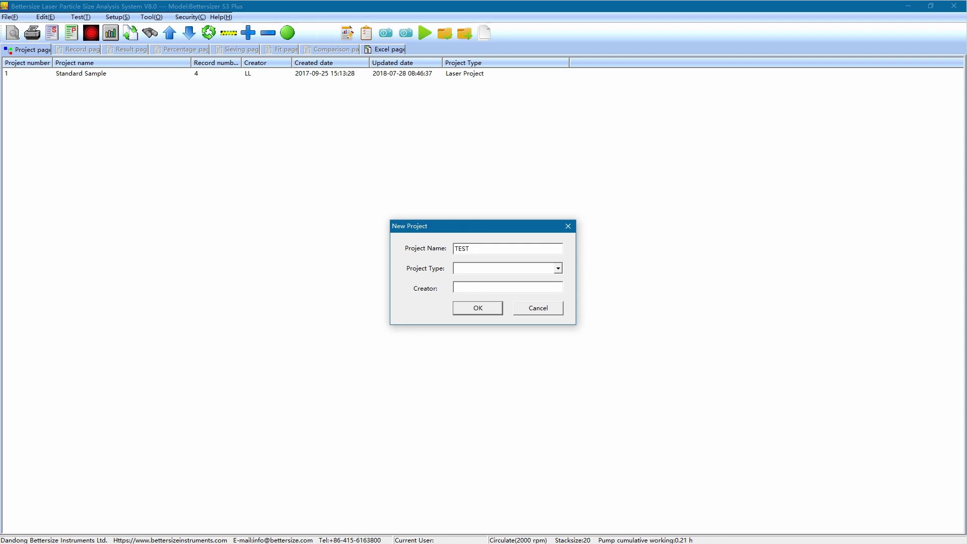
{"action": "left_click", "coordinate": [473, 268]}
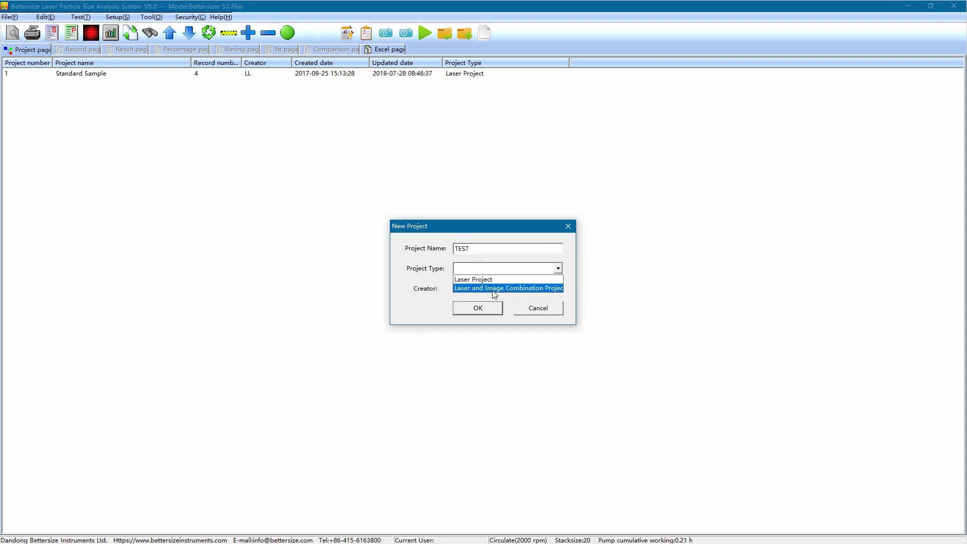
{"action": "left_click", "coordinate": [495, 288]}
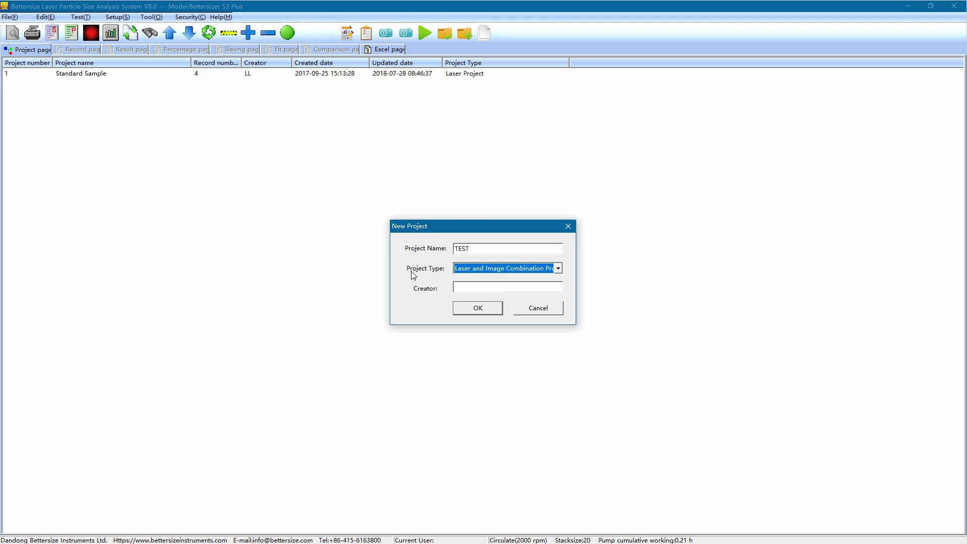
{"action": "left_click", "coordinate": [503, 288]}
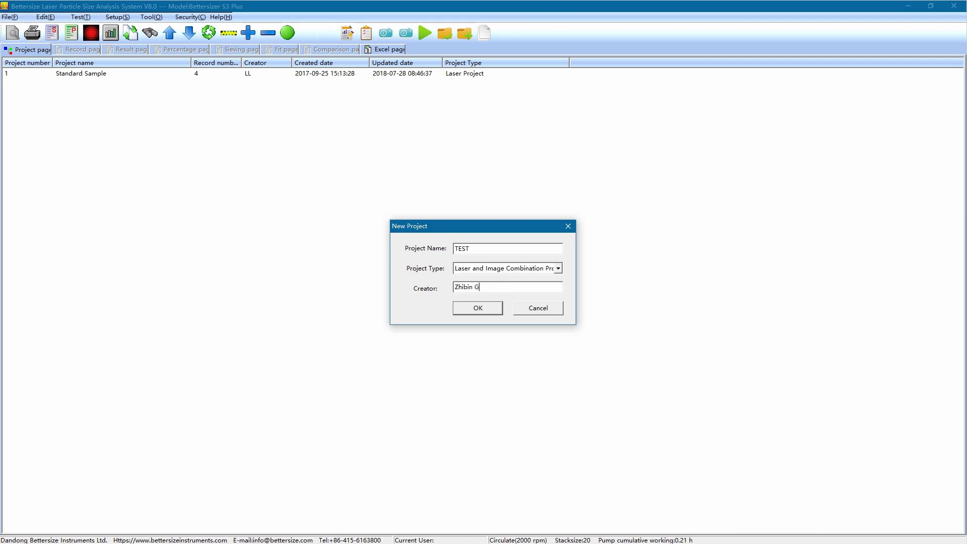
{"action": "left_click", "coordinate": [494, 310]}
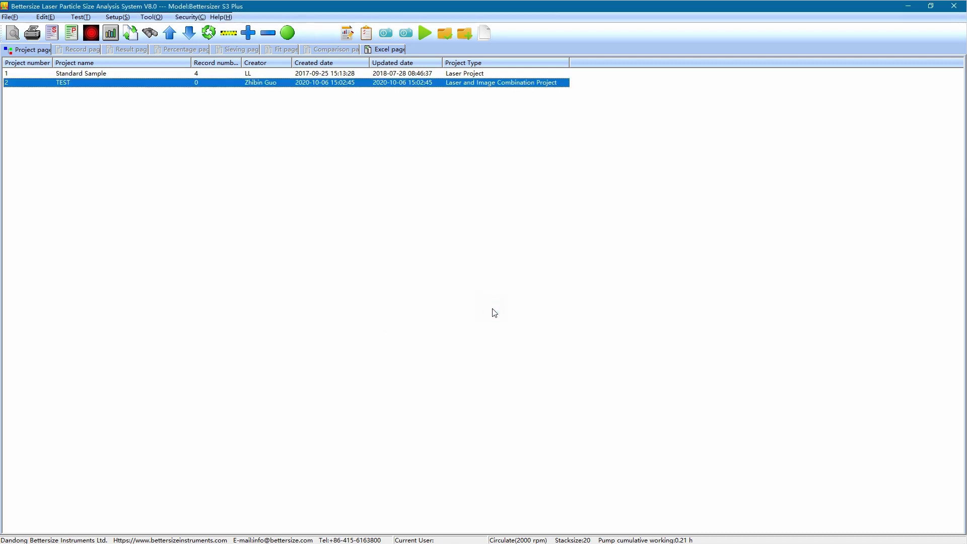
- Open the TEST project's records, start a new test, and rename the sample from Chocolate to Silicon Carbide
{"action": "double_click", "coordinate": [82, 83]}
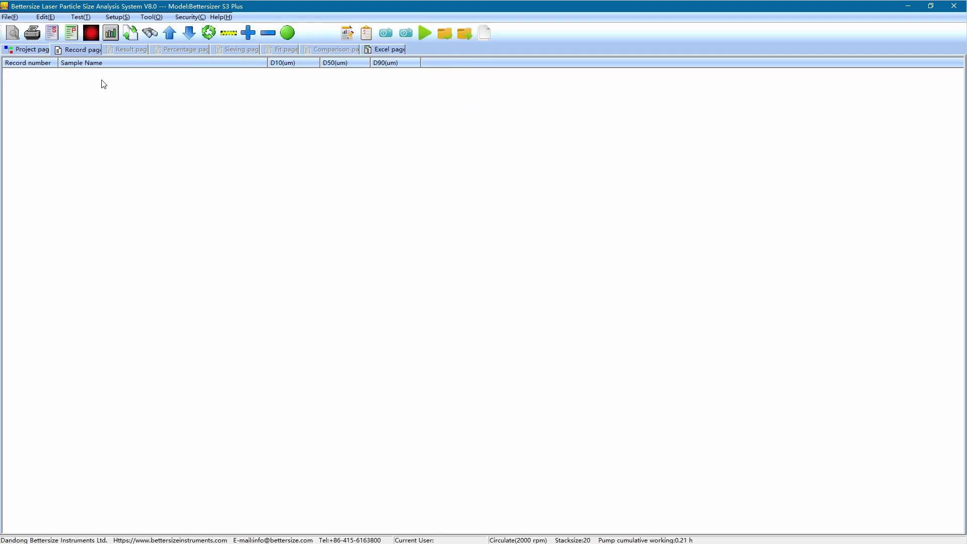
{"action": "left_click", "coordinate": [94, 35]}
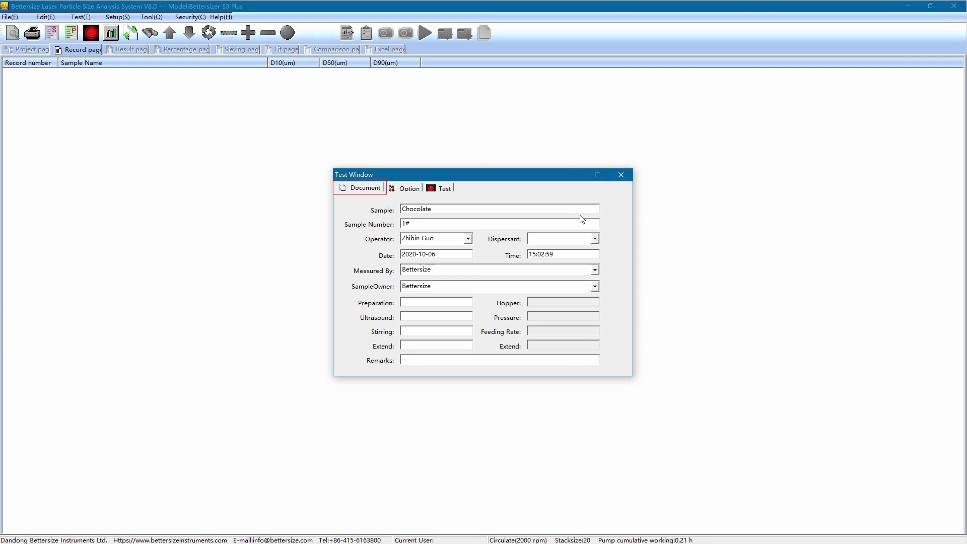
{"action": "left_click", "coordinate": [494, 208]}
{"action": "key", "text": "BackSpace"}
{"action": "key", "text": "BackSpace"}
{"action": "key", "text": "BackSpace"}
{"action": "key", "text": "BackSpace"}
{"action": "key", "text": "BackSpace"}
{"action": "key", "text": "BackSpace"}
{"action": "key", "text": "BackSpace"}
{"action": "key", "text": "BackSpace"}
{"action": "key", "text": "BackSpace"}
{"action": "type", "text": "Silicon Carbide"}
- On the Option tab, browse the particle material list and close it without choosing
{"action": "left_click", "coordinate": [409, 189]}
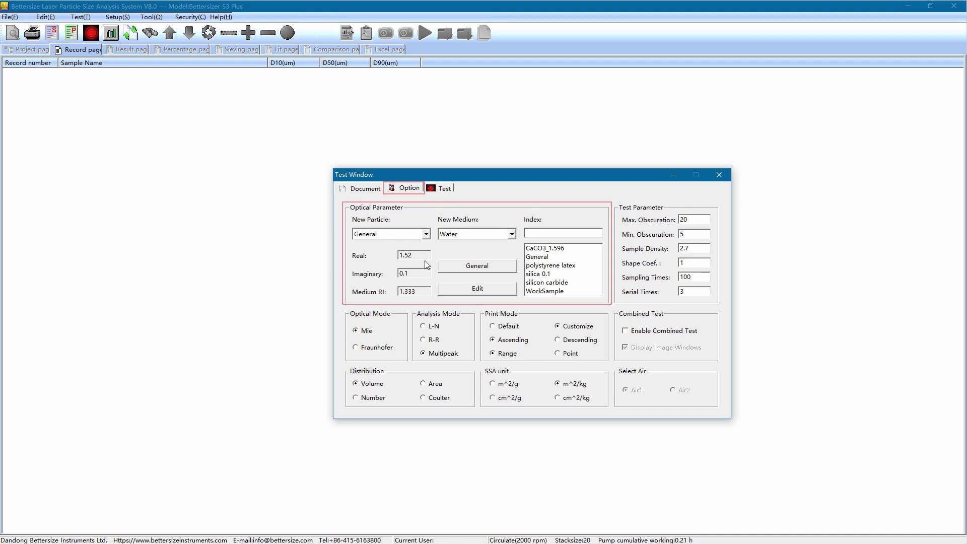
{"action": "left_click", "coordinate": [426, 234]}
{"action": "scroll", "coordinate": [398, 266], "scroll_direction": "down", "scroll_amount": 3}
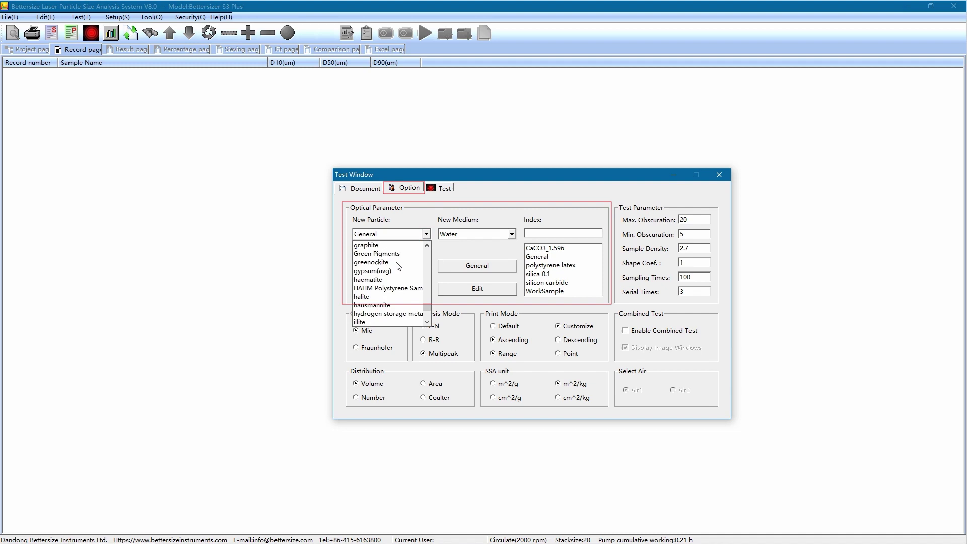
{"action": "scroll", "coordinate": [399, 267], "scroll_direction": "down", "scroll_amount": 3}
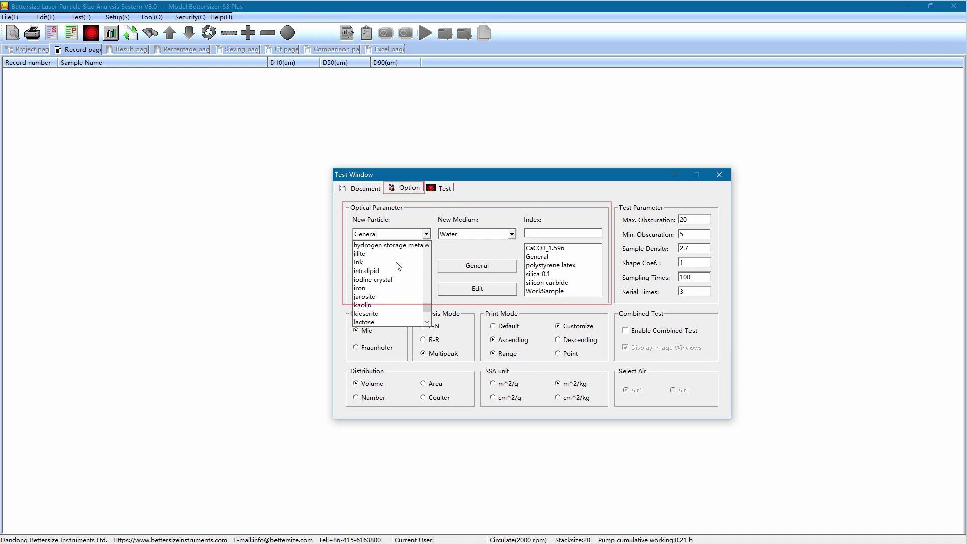
{"action": "scroll", "coordinate": [399, 266], "scroll_direction": "down", "scroll_amount": 10}
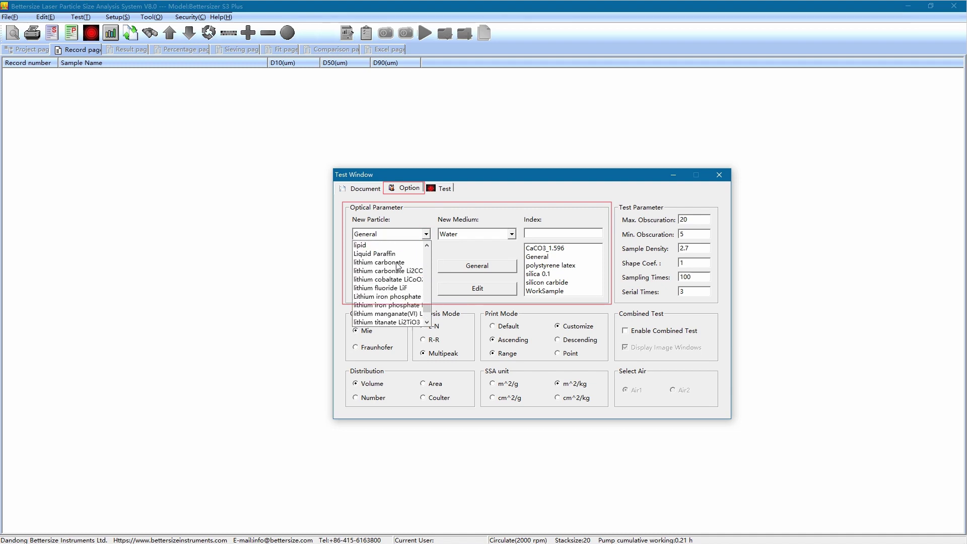
{"action": "scroll", "coordinate": [398, 267], "scroll_direction": "down", "scroll_amount": 10}
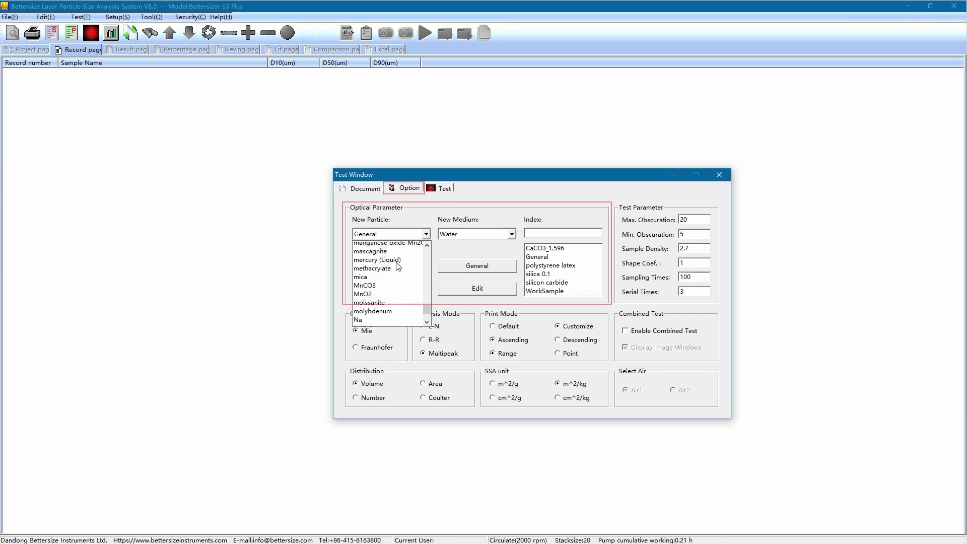
{"action": "scroll", "coordinate": [398, 267], "scroll_direction": "down", "scroll_amount": 2}
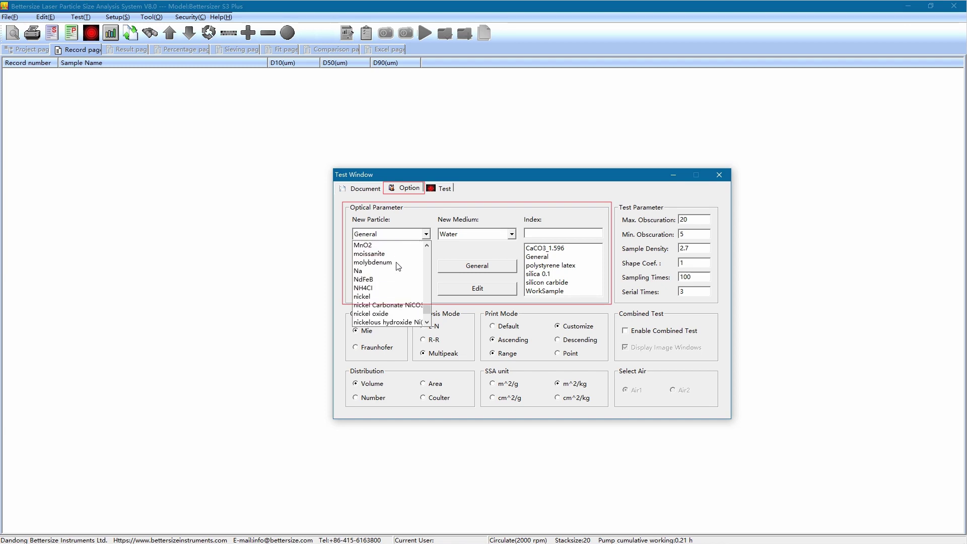
{"action": "scroll", "coordinate": [399, 266], "scroll_direction": "down", "scroll_amount": 10}
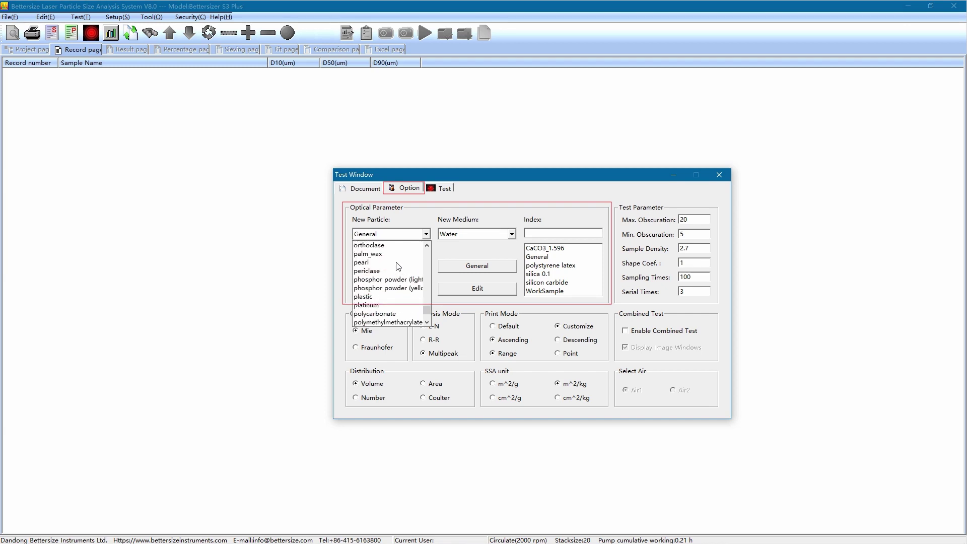
{"action": "scroll", "coordinate": [398, 267], "scroll_direction": "down", "scroll_amount": 3}
{"action": "scroll", "coordinate": [399, 267], "scroll_direction": "down", "scroll_amount": 3}
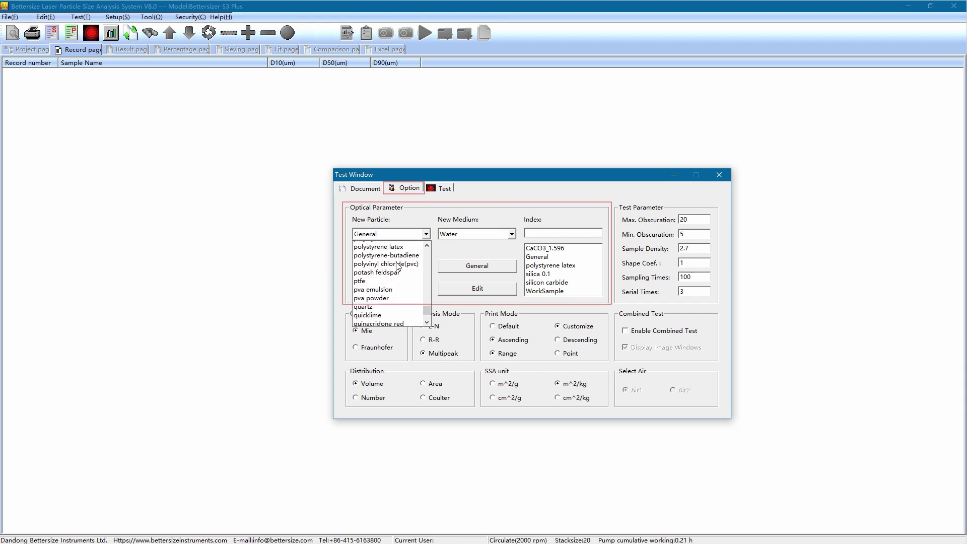
{"action": "left_click", "coordinate": [411, 217]}
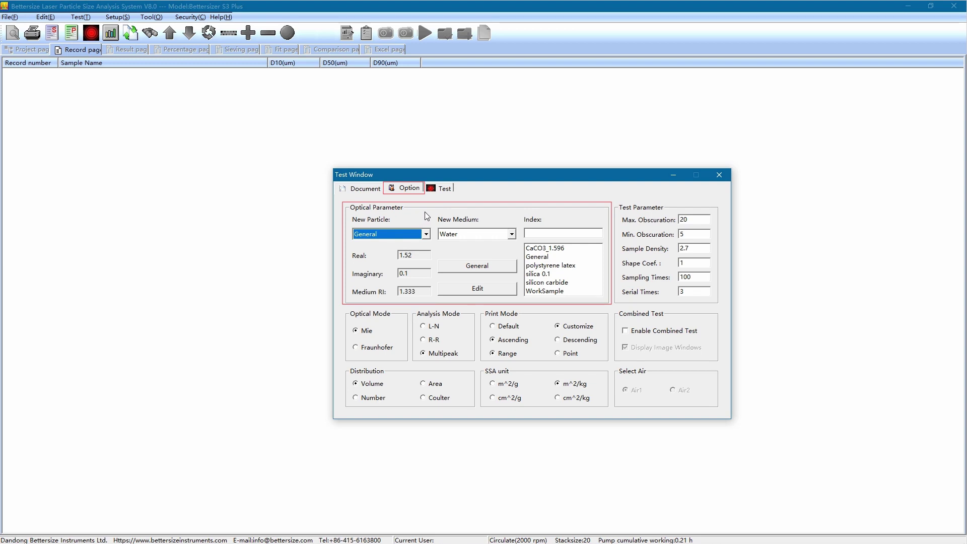
- Search the refractive index library for Silicon Carbide and apply it as the particle material (index 2.61)
{"action": "left_click", "coordinate": [549, 233]}
{"action": "type", "text": "S"}
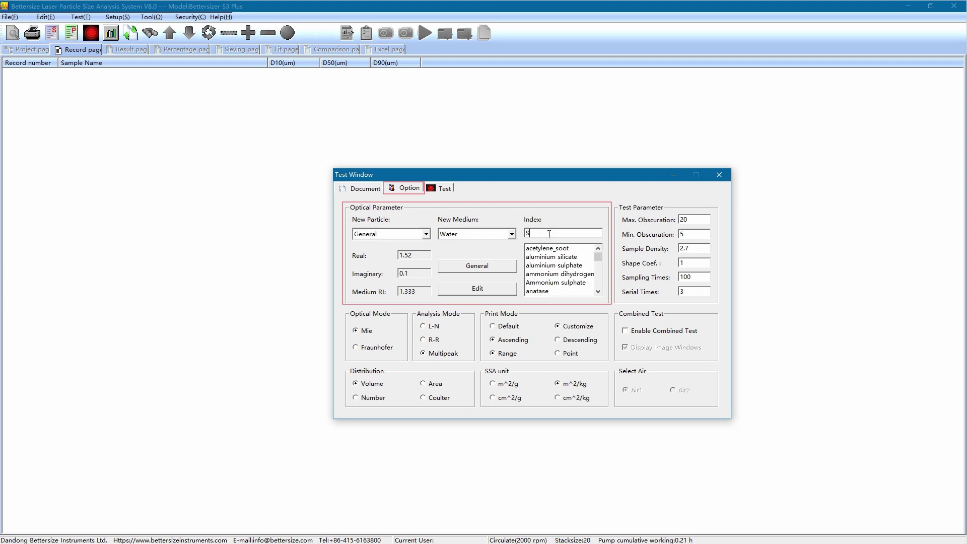
{"action": "type", "text": "ilicon Carbide"}
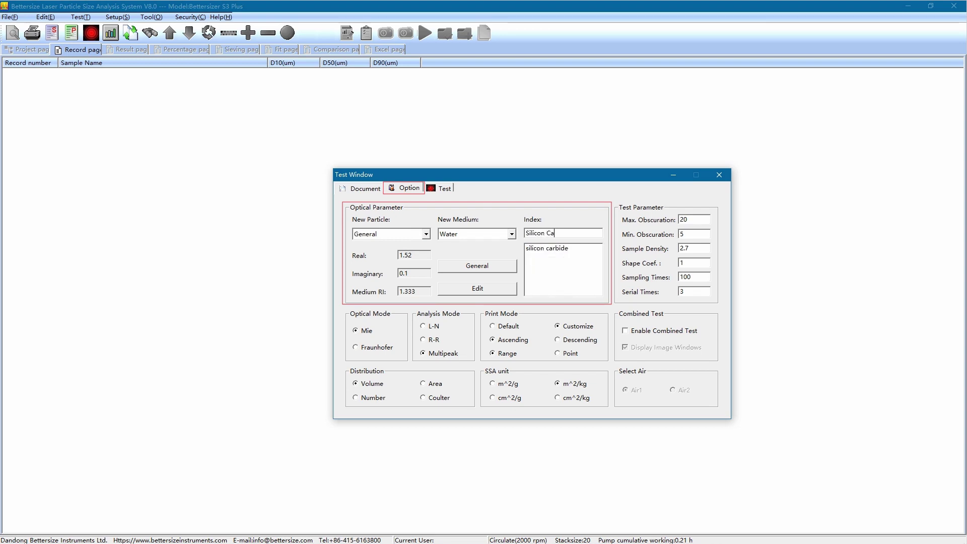
{"action": "double_click", "coordinate": [575, 252]}
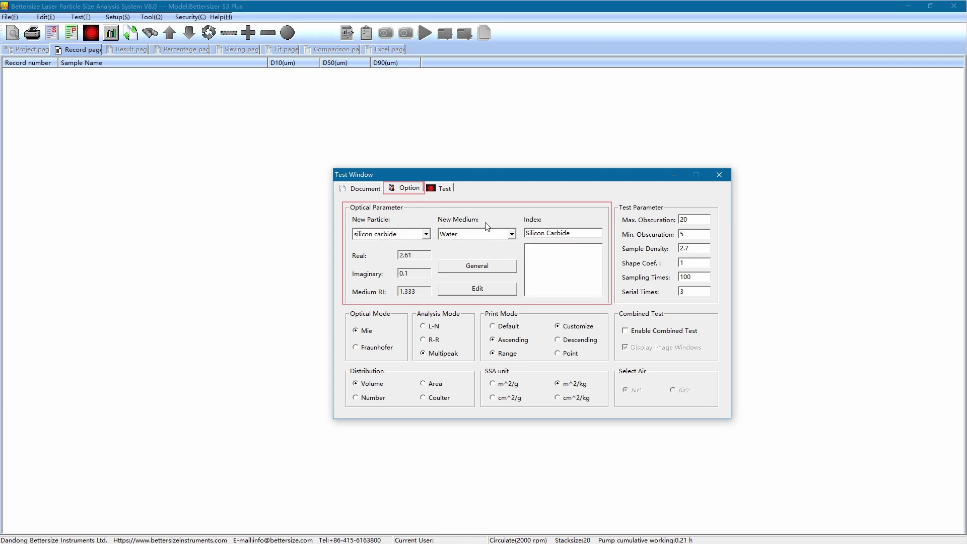
- Set the dispersion medium to Water and enable Combined Test with image windows
{"action": "left_click", "coordinate": [512, 235]}
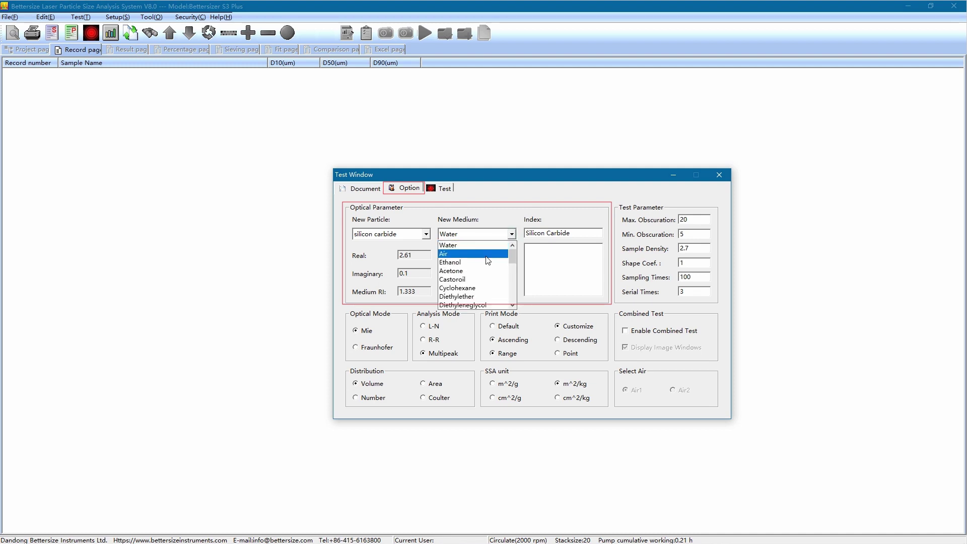
{"action": "scroll", "coordinate": [488, 260], "scroll_direction": "down", "scroll_amount": 8}
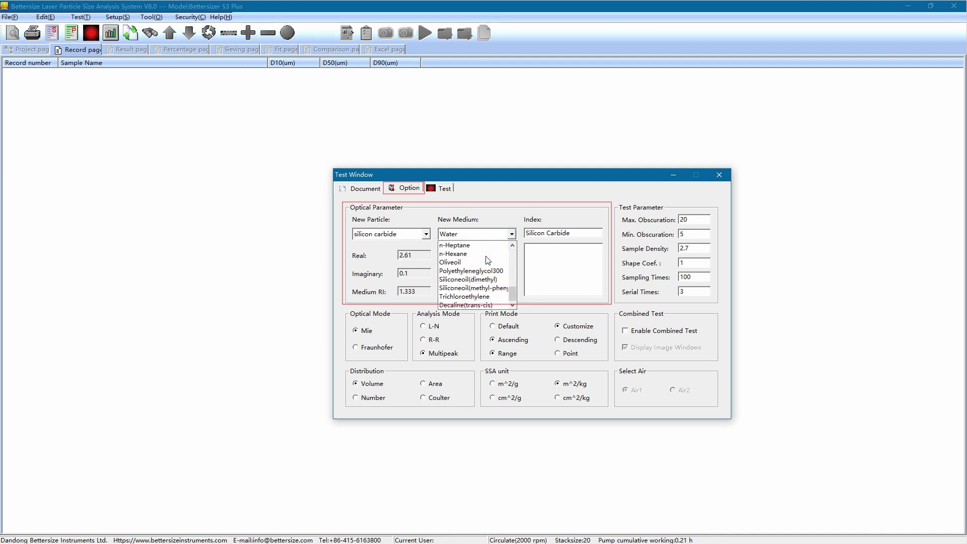
{"action": "scroll", "coordinate": [488, 260], "scroll_direction": "up", "scroll_amount": 4}
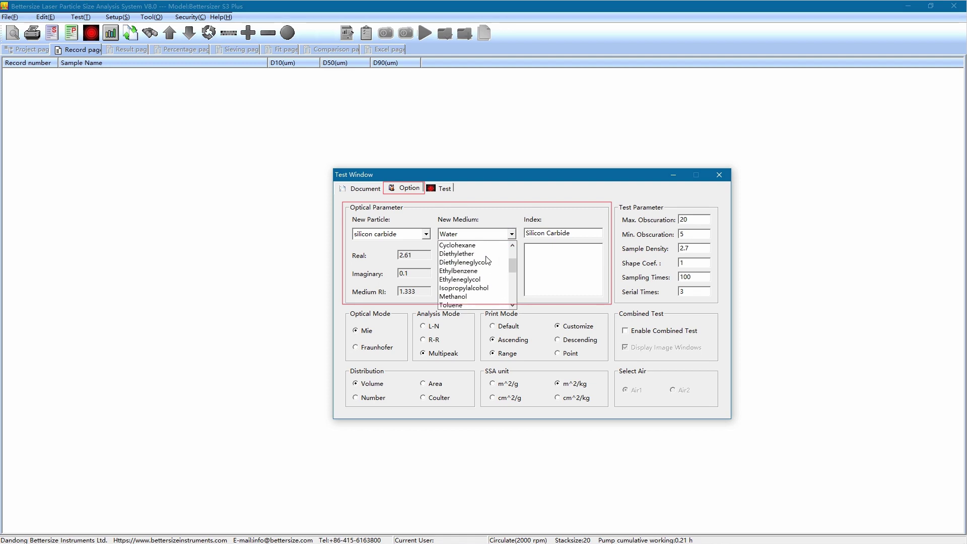
{"action": "scroll", "coordinate": [487, 260], "scroll_direction": "up", "scroll_amount": 2}
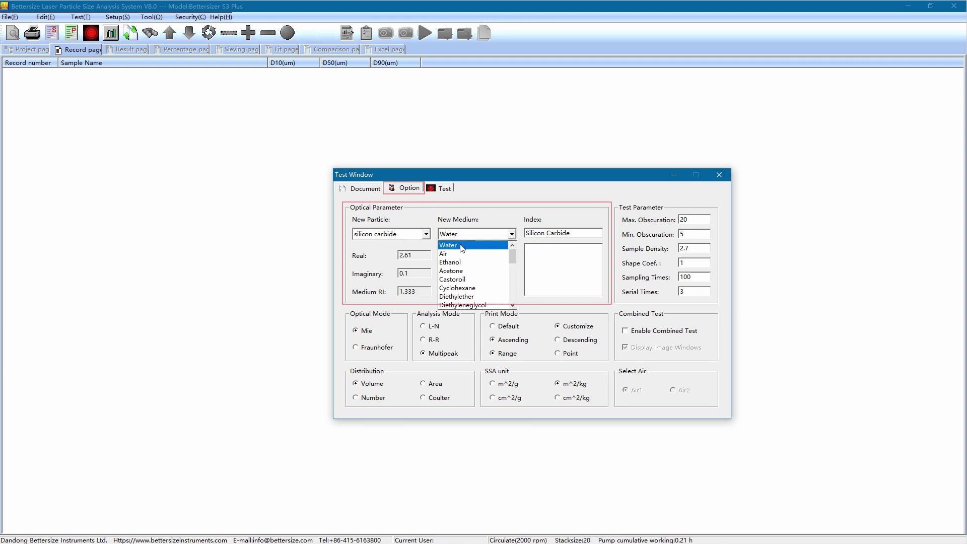
{"action": "left_click", "coordinate": [462, 248]}
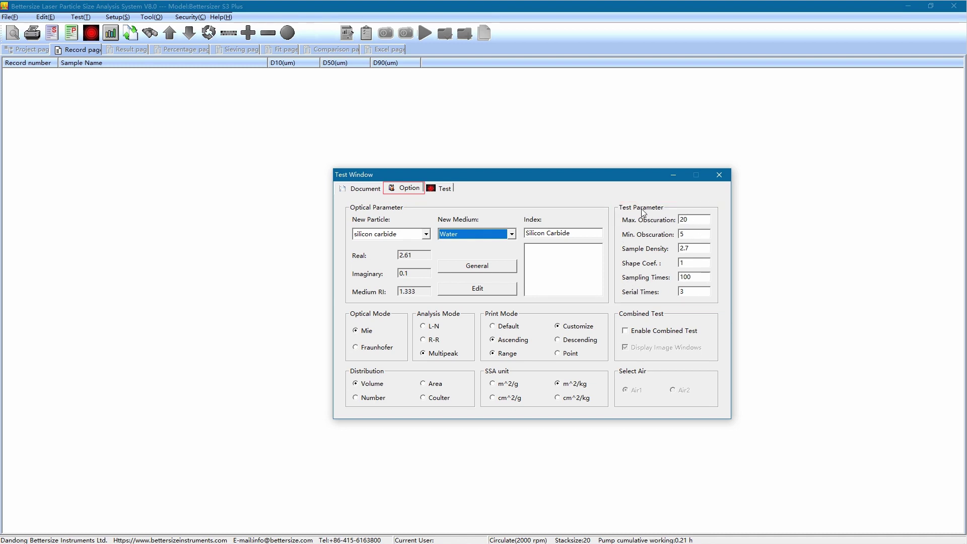
{"action": "left_click", "coordinate": [626, 333]}
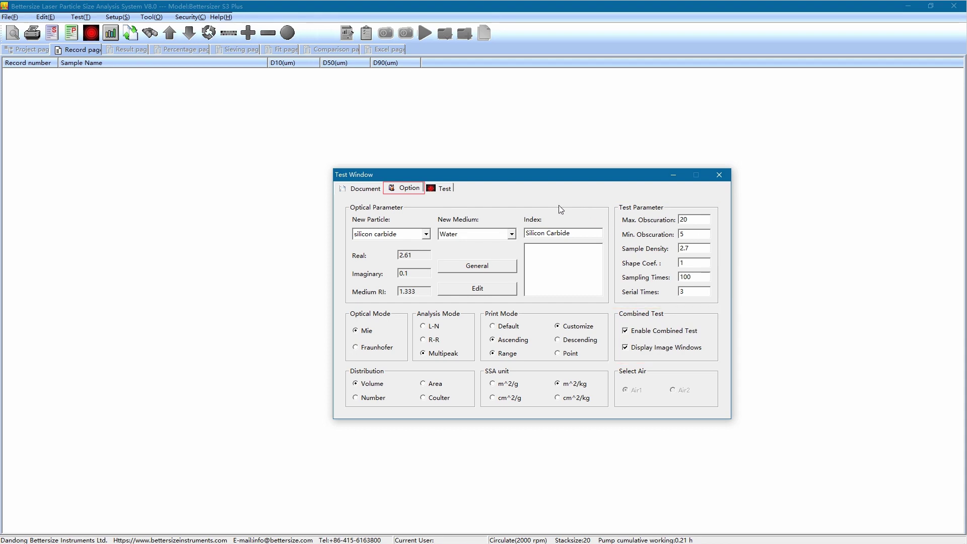
- Go to the Test tab and view the Refractive Index Measurement and General Test options
{"action": "left_click", "coordinate": [450, 192]}
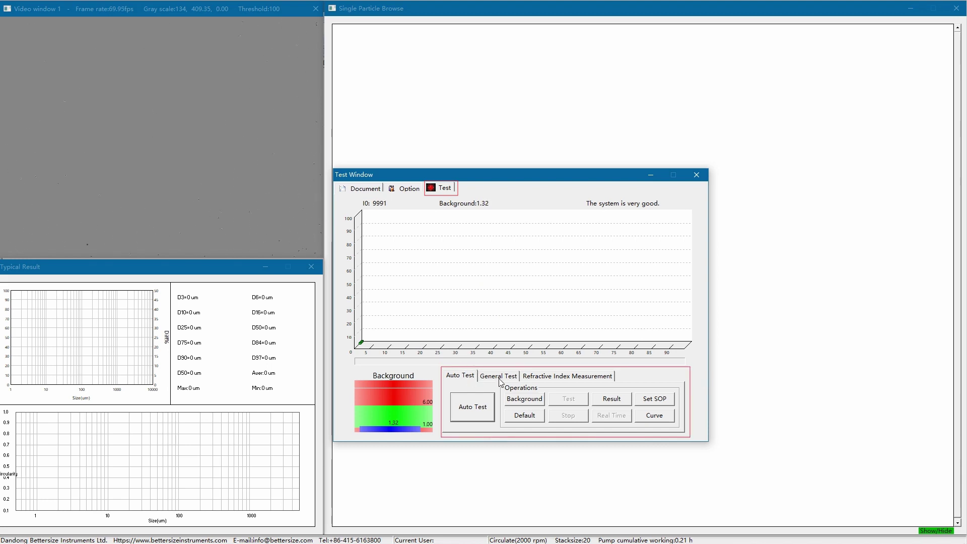
{"action": "left_click", "coordinate": [570, 380]}
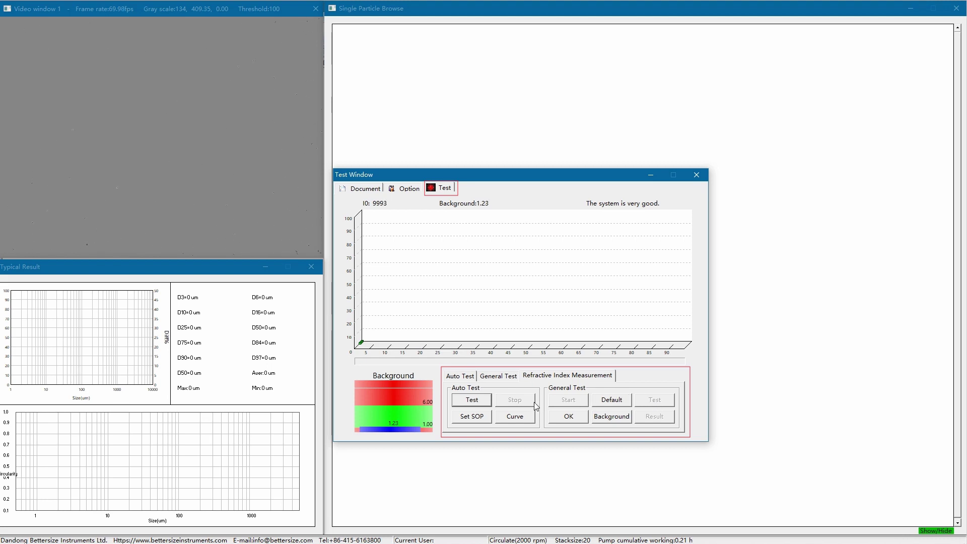
{"action": "left_click", "coordinate": [504, 378]}
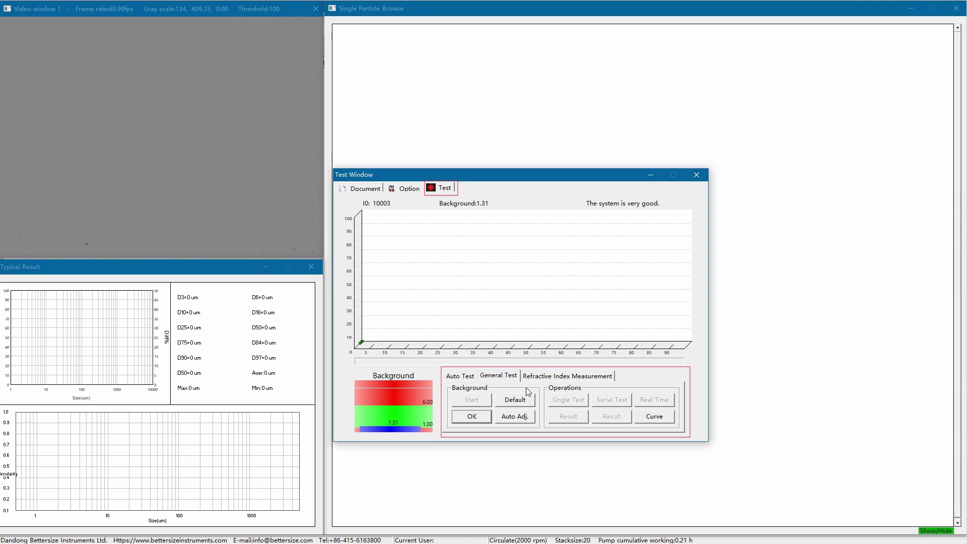
- Switch to the Auto Test options and open the Set SOP dialog
{"action": "left_click", "coordinate": [461, 377]}
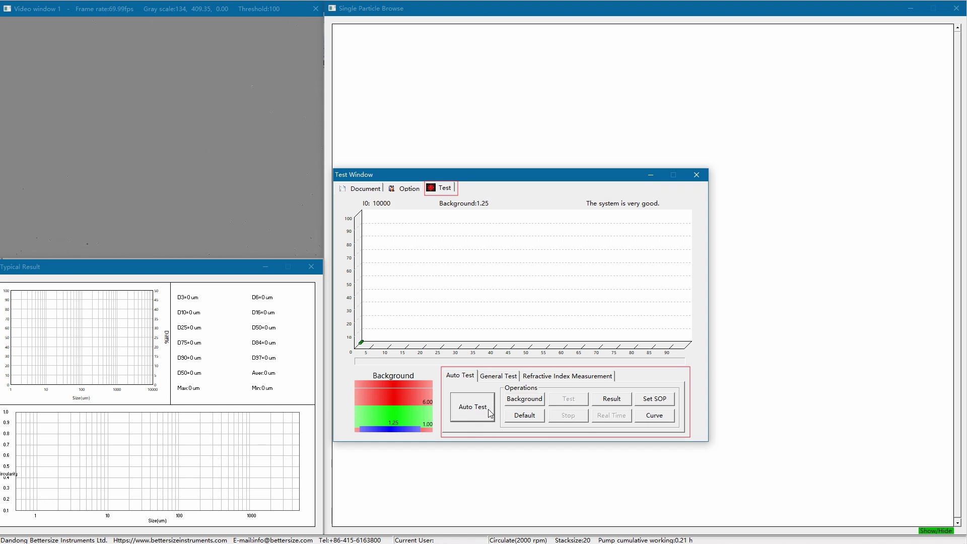
{"action": "left_click", "coordinate": [668, 402]}
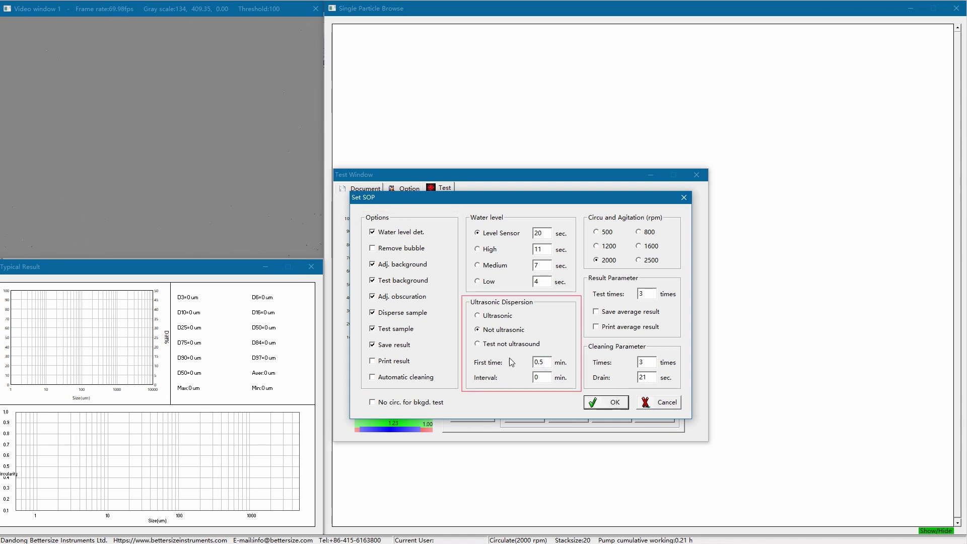
- Confirm the SOP with circulation at 2000 rpm and 3 test repetitions
{"action": "left_click", "coordinate": [596, 260]}
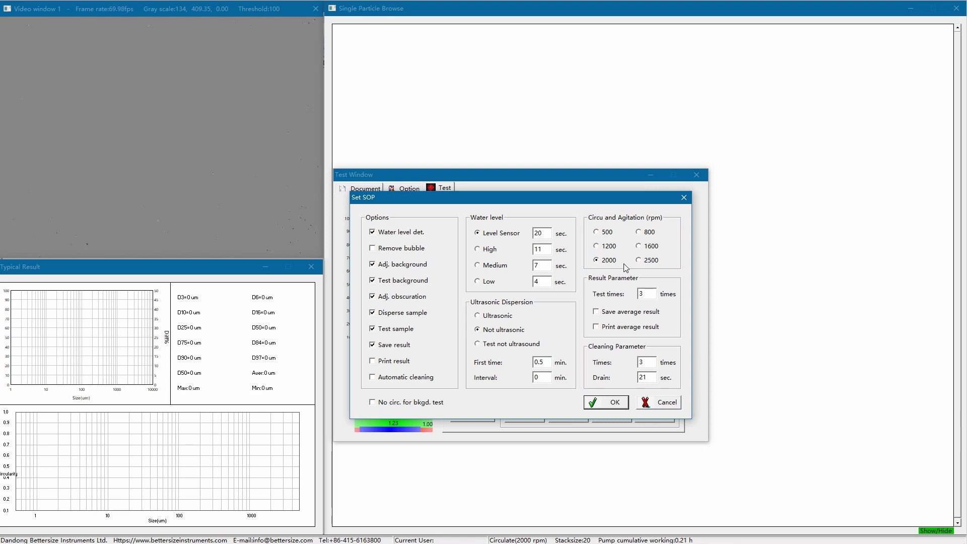
{"action": "left_click", "coordinate": [653, 293]}
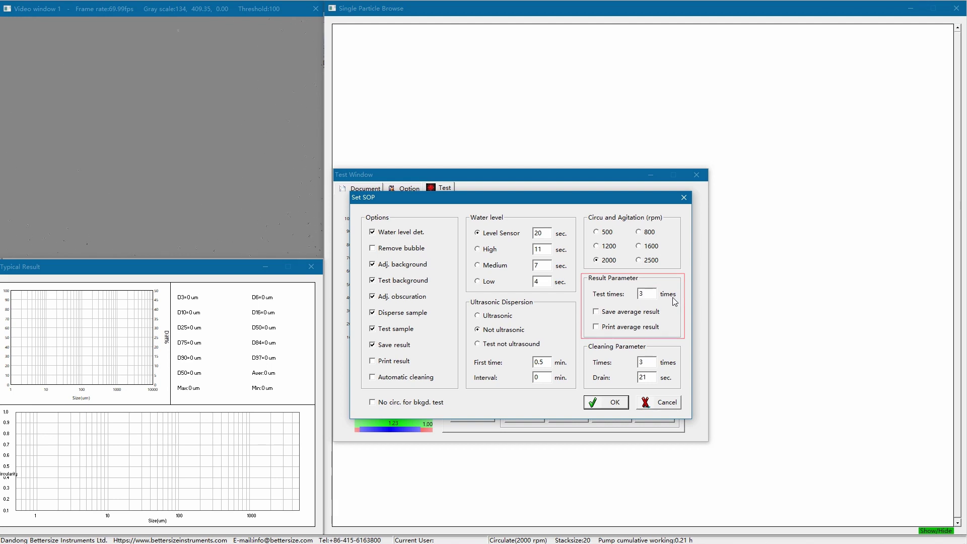
{"action": "left_click", "coordinate": [607, 403]}
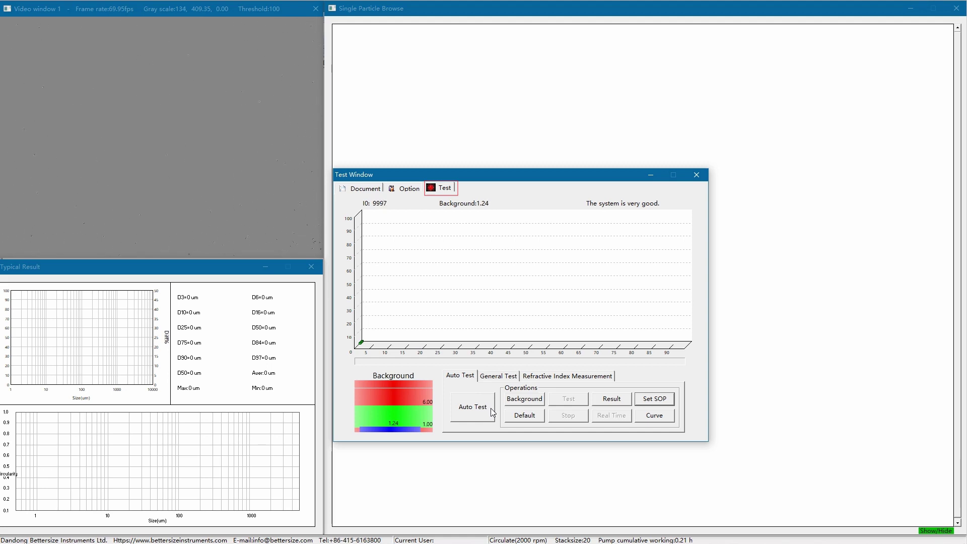
- Launch the automatic measurement of the silicon carbide sample
{"action": "left_click", "coordinate": [493, 413]}
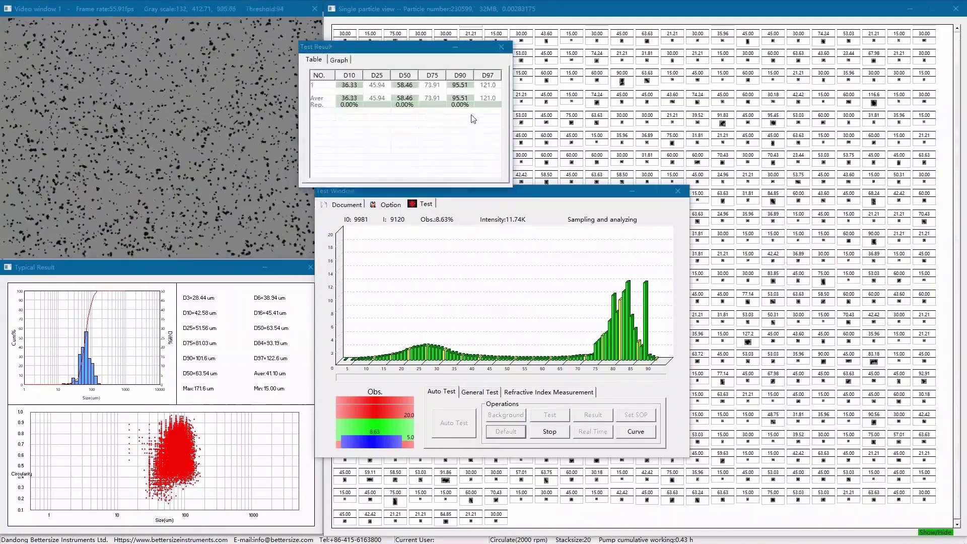
- Move the results table off the particle video and focus the live video while runs 2 and 3 finish
{"action": "left_click_drag", "start_coordinate": [401, 52], "coordinate": [791, 198]}
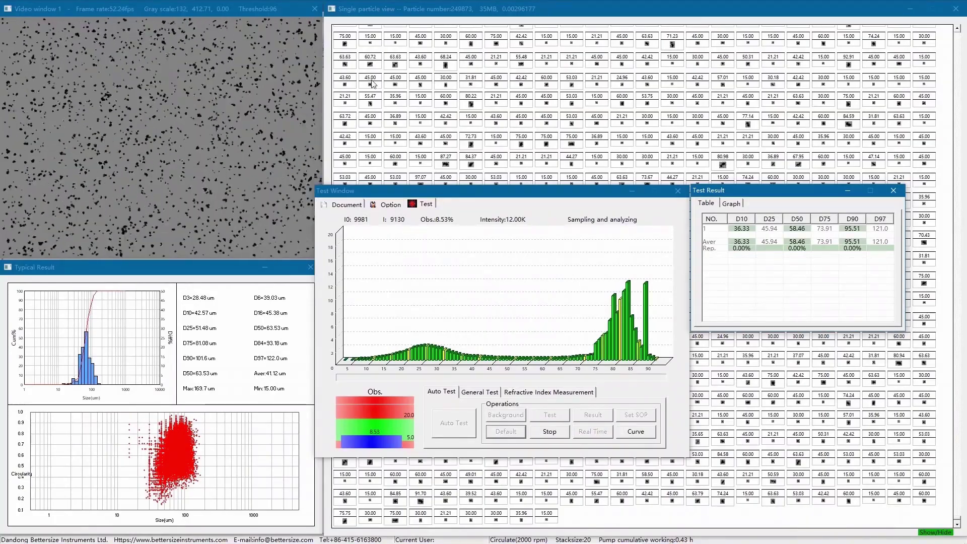
{"action": "left_click", "coordinate": [282, 74]}
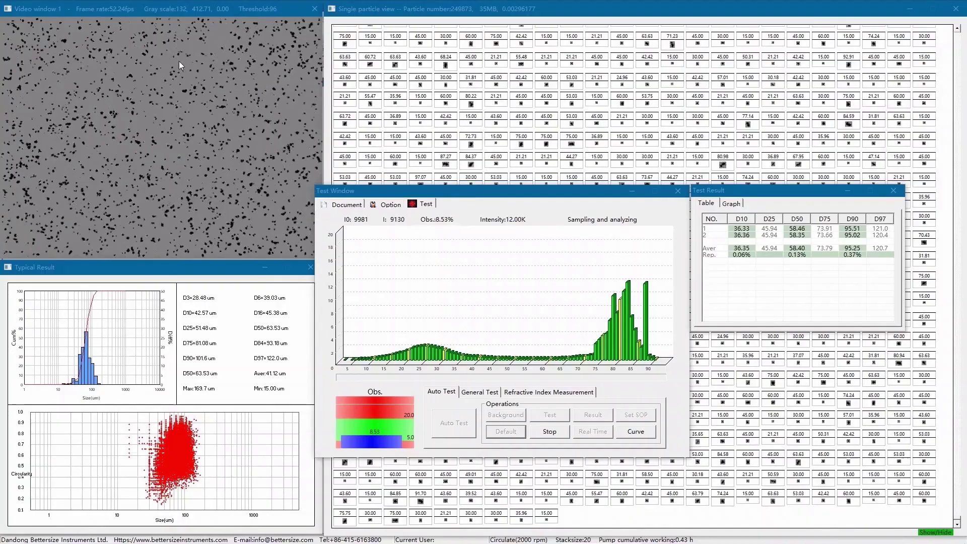
{"action": "left_click", "coordinate": [140, 53]}
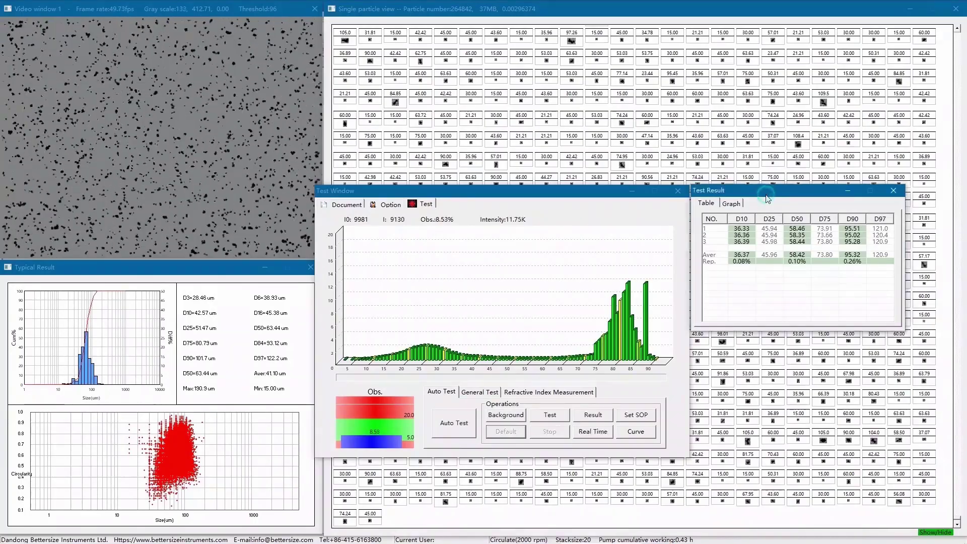
- Review runs 2–3 and repeatability, check run 3's typical results, then bring Single particle view forward
{"action": "left_click", "coordinate": [820, 236]}
{"action": "left_click", "coordinate": [820, 242]}
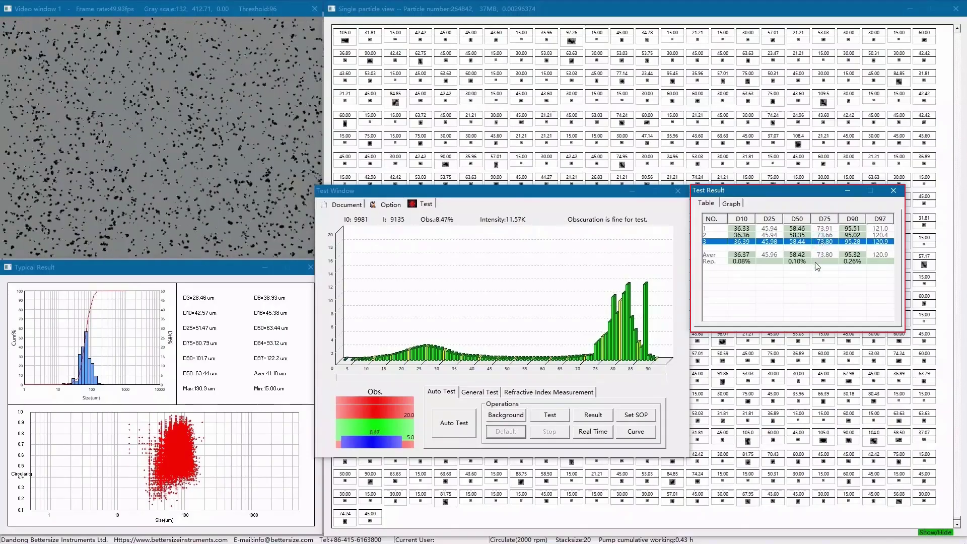
{"action": "left_click", "coordinate": [817, 262]}
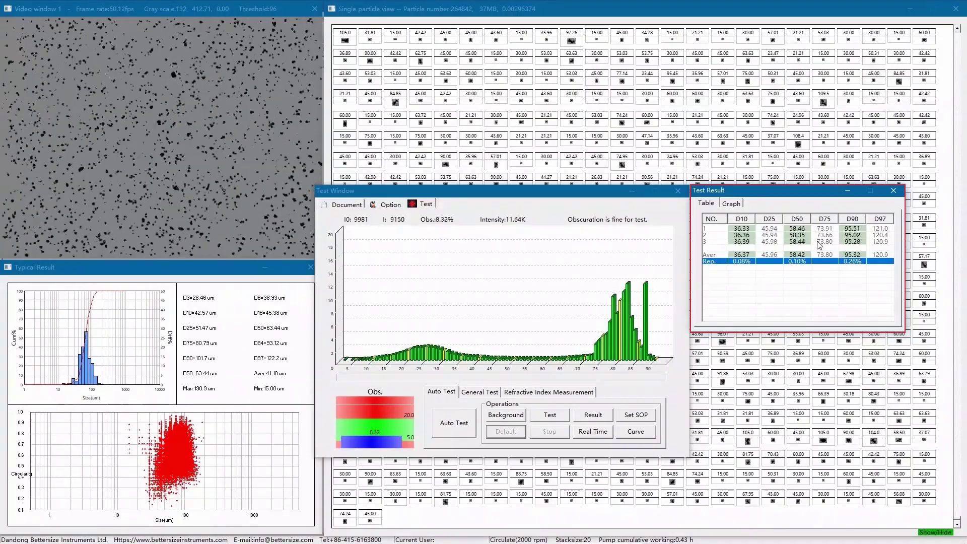
{"action": "left_click", "coordinate": [820, 243]}
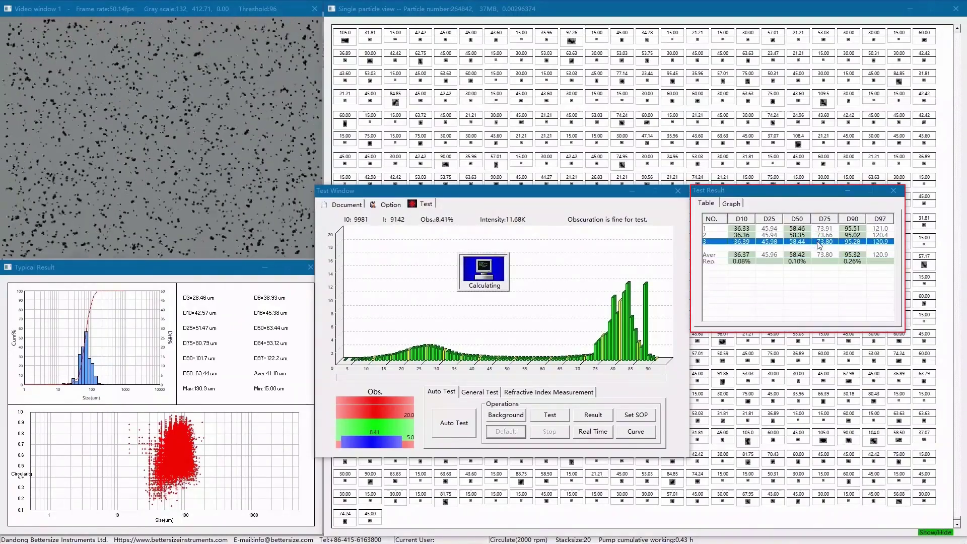
{"action": "left_click", "coordinate": [739, 217]}
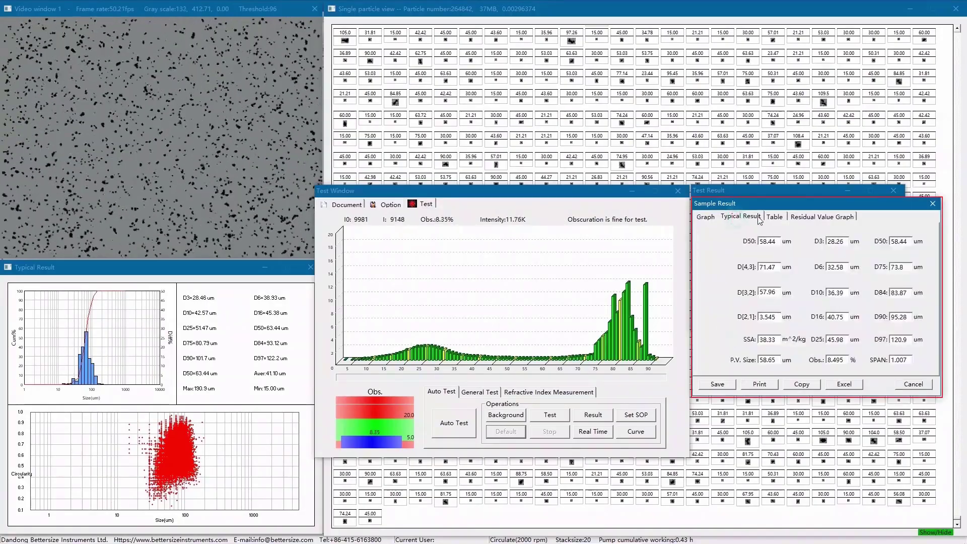
{"action": "left_click", "coordinate": [932, 203]}
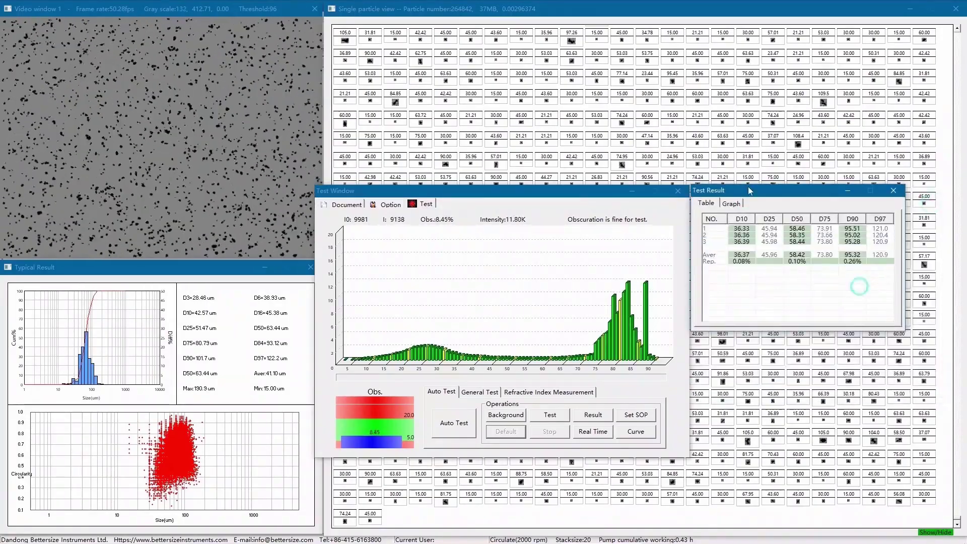
{"action": "left_click", "coordinate": [377, 11]}
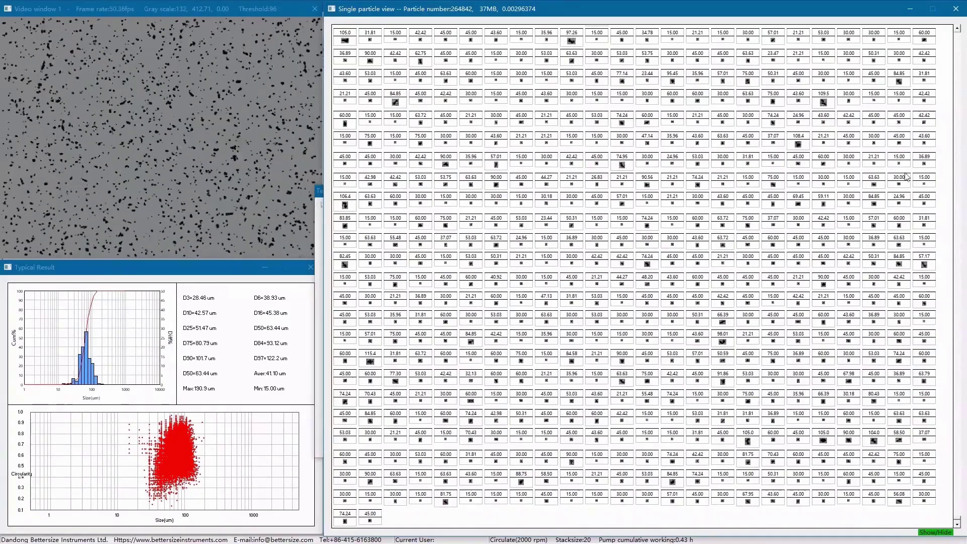
- Sort the single-particle gallery by Diameter in descending order, so the 190.9 particle comes first
{"action": "right_click", "coordinate": [943, 183]}
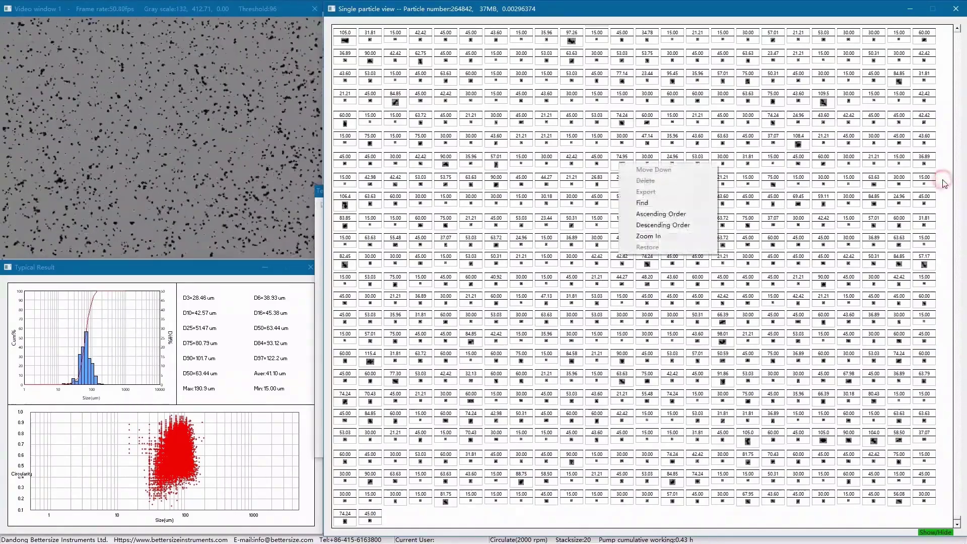
{"action": "left_click", "coordinate": [687, 228]}
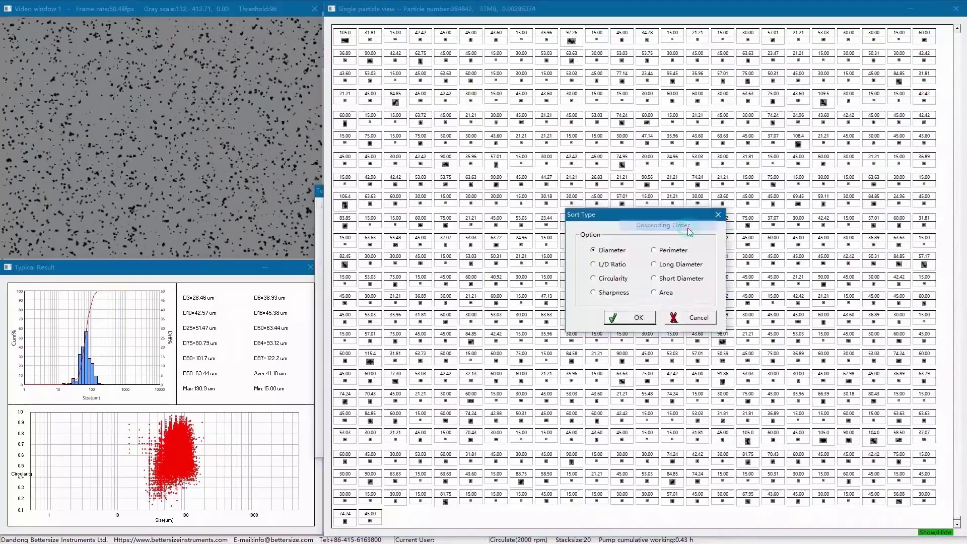
{"action": "left_click", "coordinate": [629, 319]}
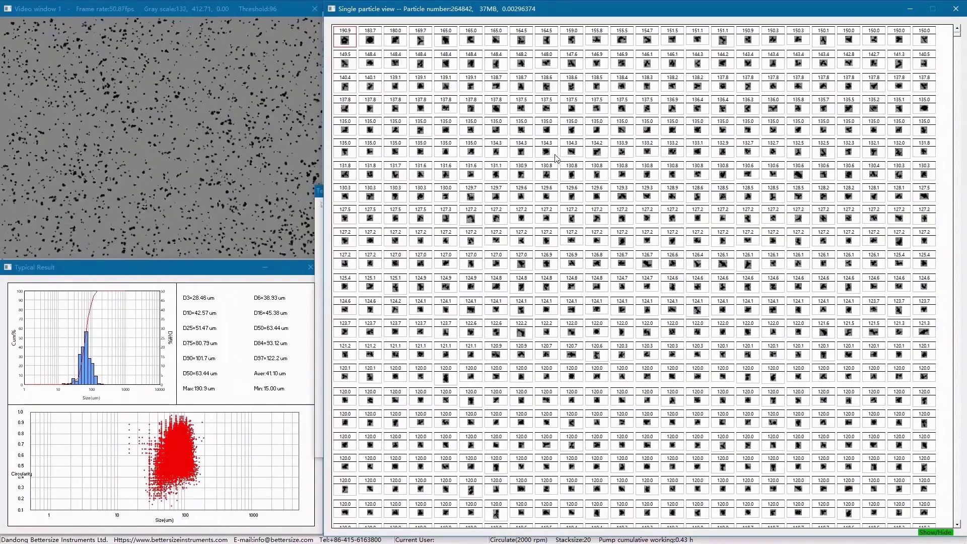
{"action": "mouse_move", "coordinate": [556, 158]}
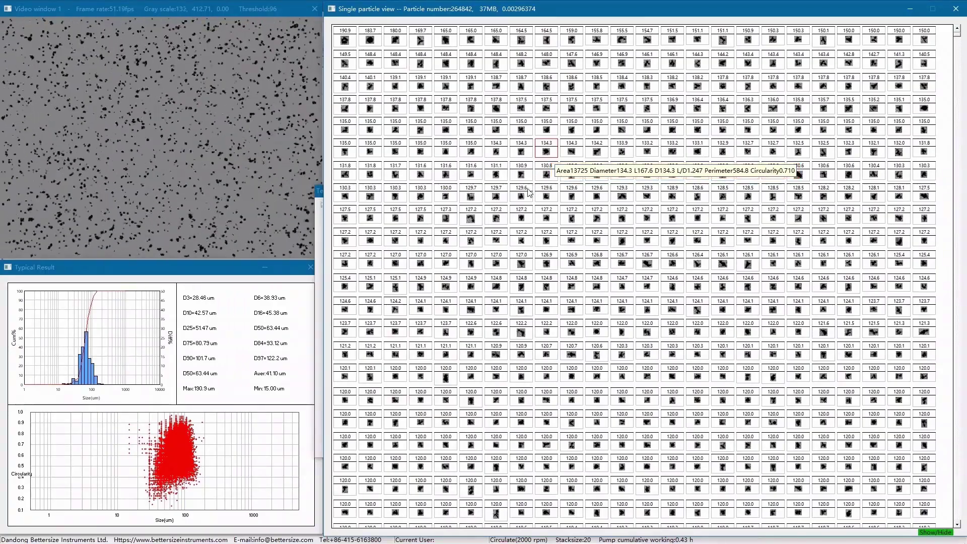
- Bring the Test window forward, then bring the new measurement's Single particle view to the front
{"action": "left_click", "coordinate": [317, 223]}
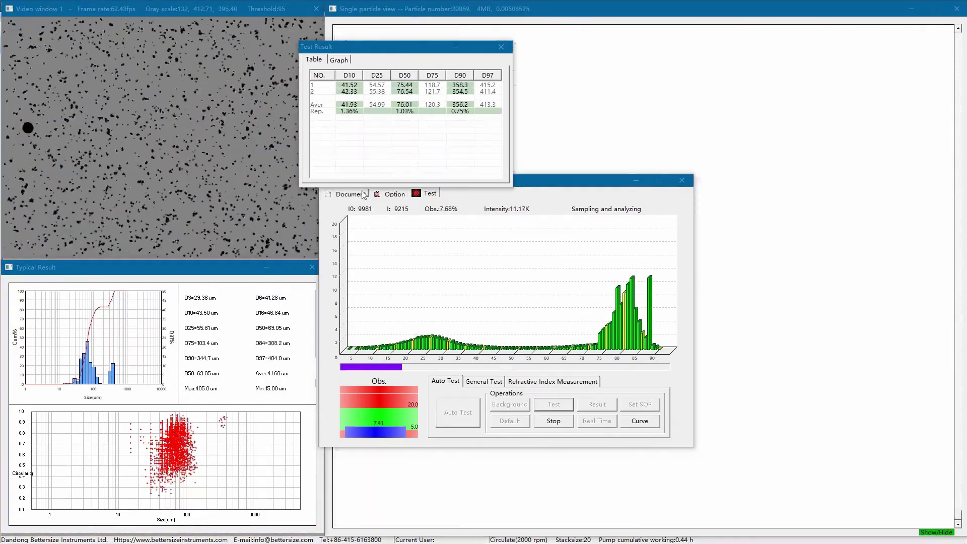
{"action": "left_click", "coordinate": [376, 17]}
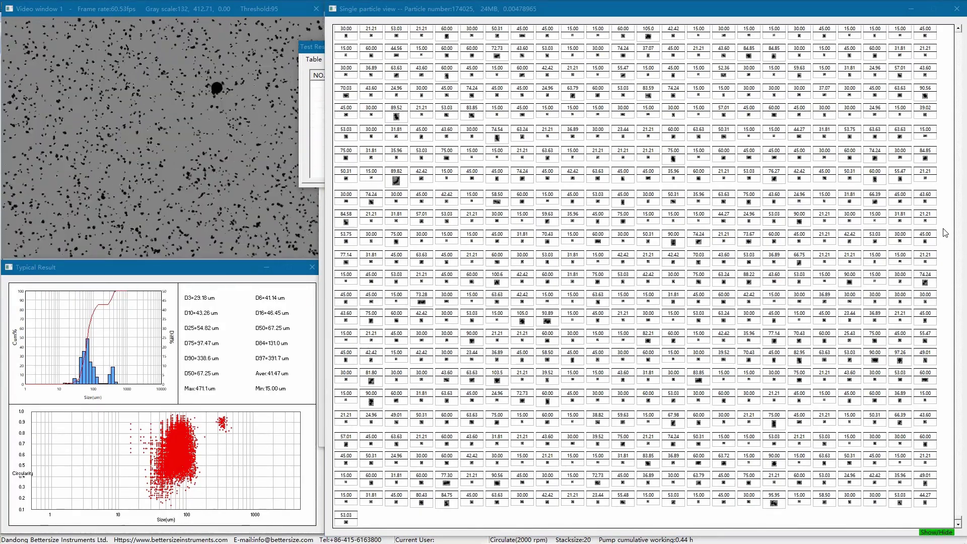
- Sort particle images by Diameter descending, select the 285.0 particle, then close the Single particle view
{"action": "right_click", "coordinate": [944, 230]}
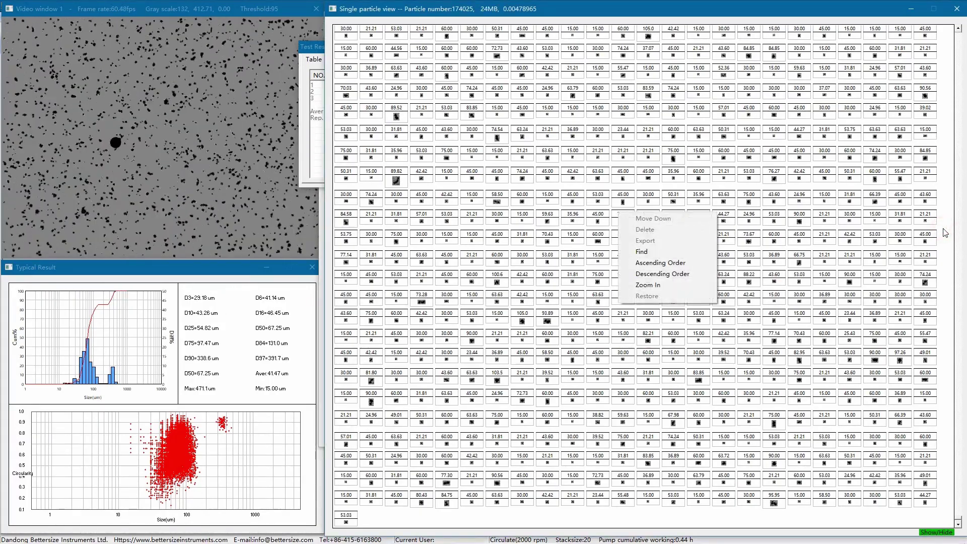
{"action": "left_click", "coordinate": [707, 275]}
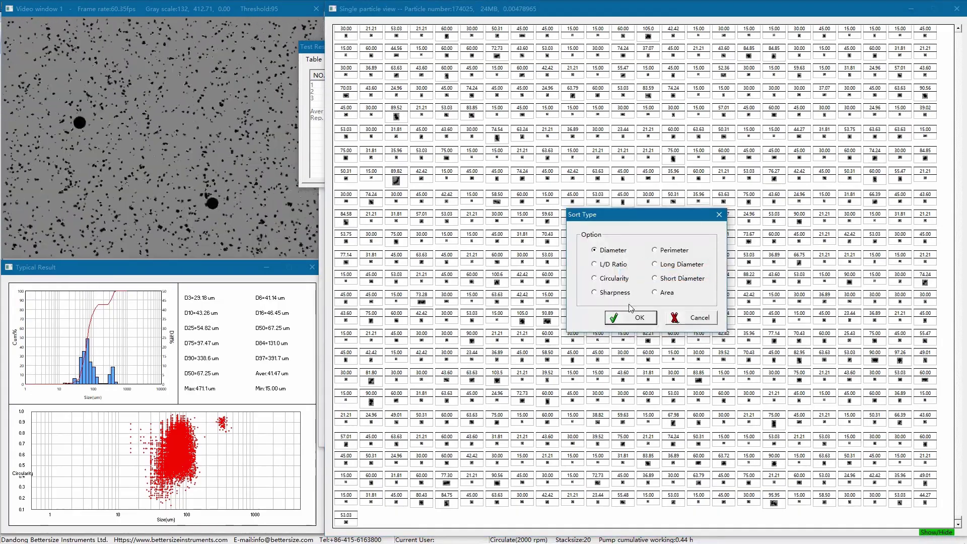
{"action": "left_click", "coordinate": [633, 320]}
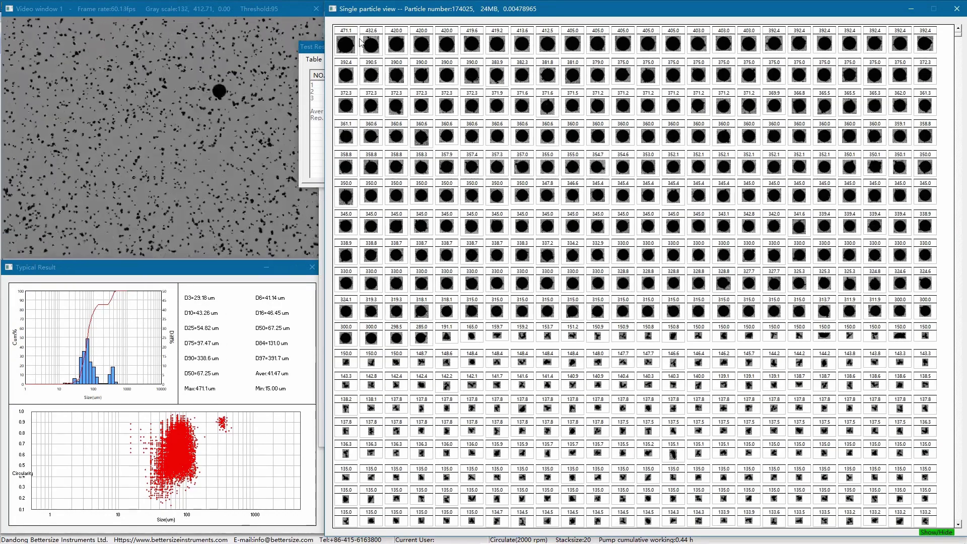
{"action": "left_click", "coordinate": [424, 337]}
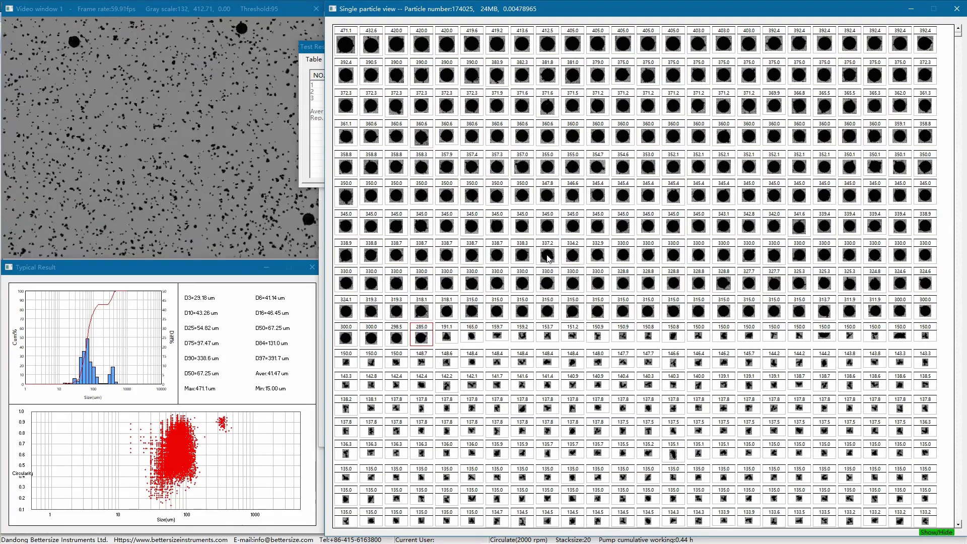
{"action": "left_click", "coordinate": [955, 9]}
- Close the test, video and Typical Result windows
{"action": "left_click", "coordinate": [681, 182]}
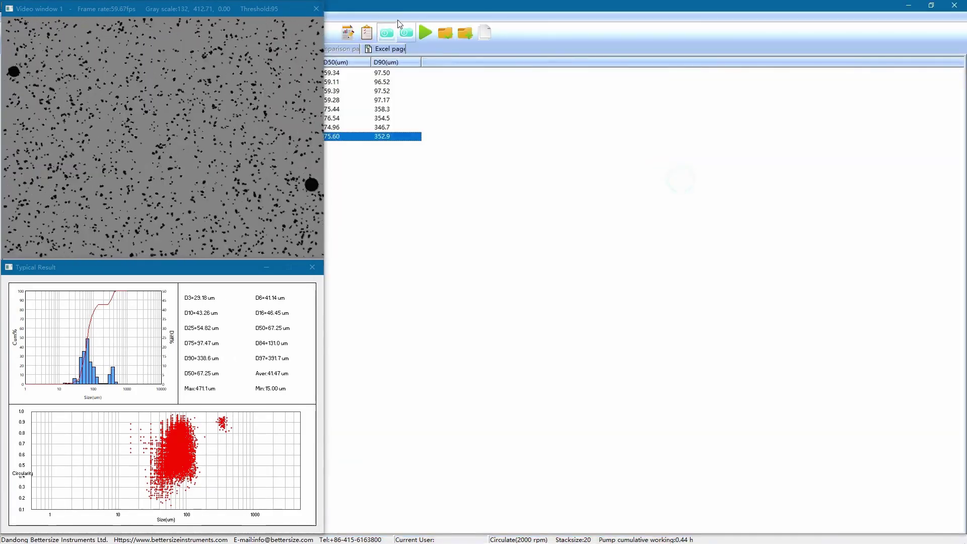
{"action": "left_click", "coordinate": [316, 8]}
{"action": "left_click", "coordinate": [313, 267]}
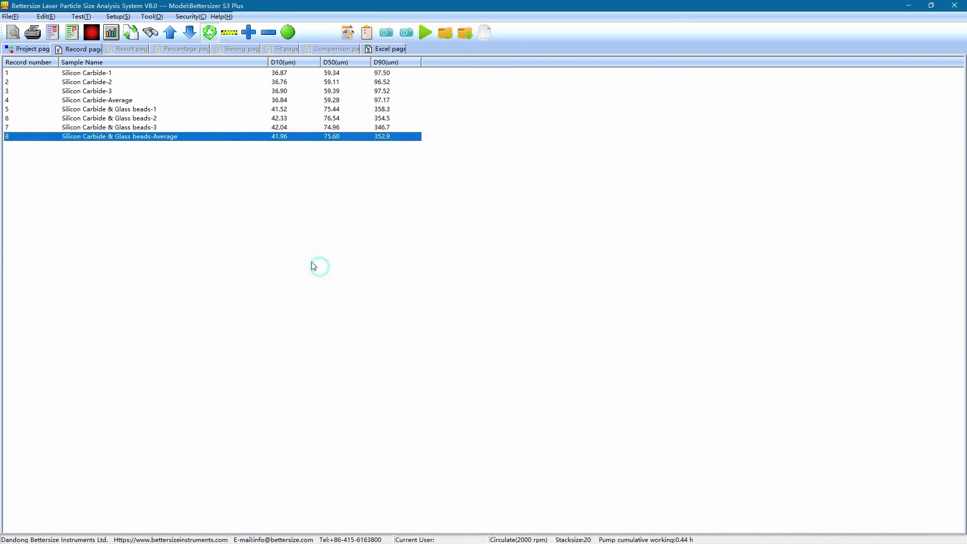
- Select the Silicon Carbide & Glass beads records and Silicon Carbide-Average, then dismiss their context menu
{"action": "left_click", "coordinate": [145, 111]}
{"action": "left_click", "coordinate": [156, 120]}
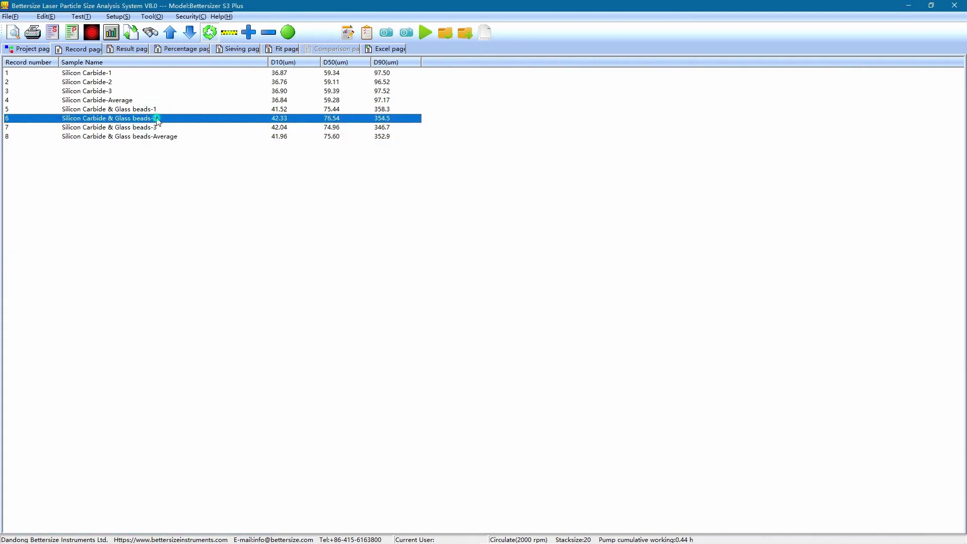
{"action": "left_click", "coordinate": [162, 128]}
{"action": "left_click", "coordinate": [171, 137]}
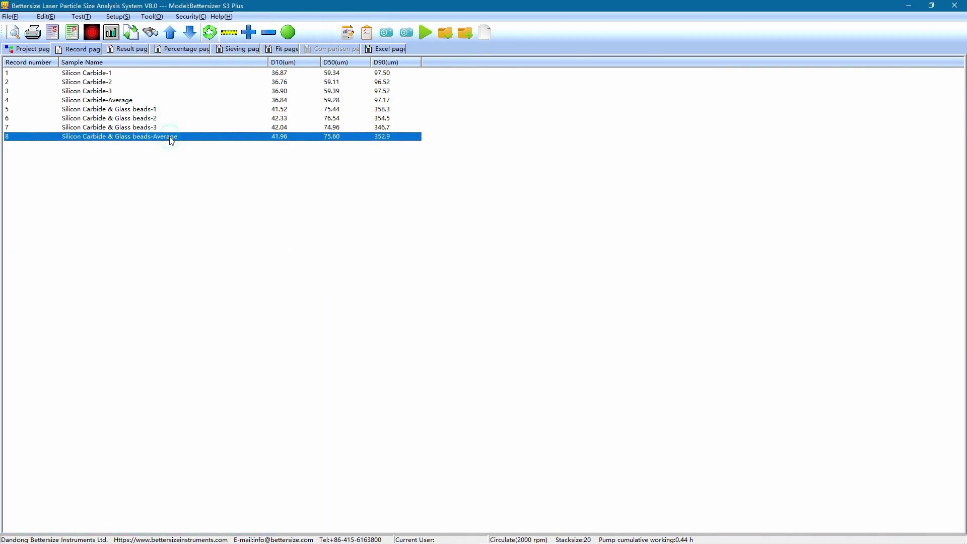
{"action": "left_click", "coordinate": [191, 102]}
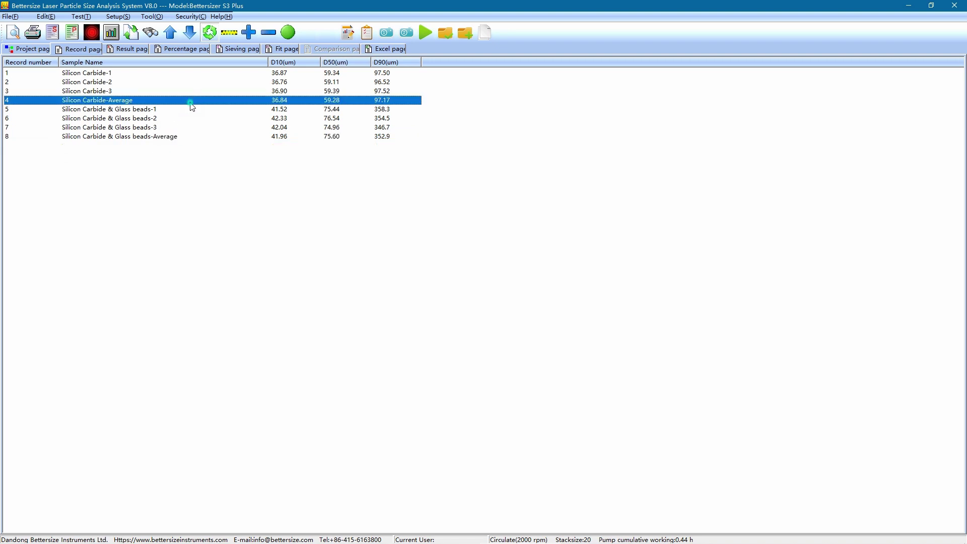
{"action": "right_click", "coordinate": [141, 103]}
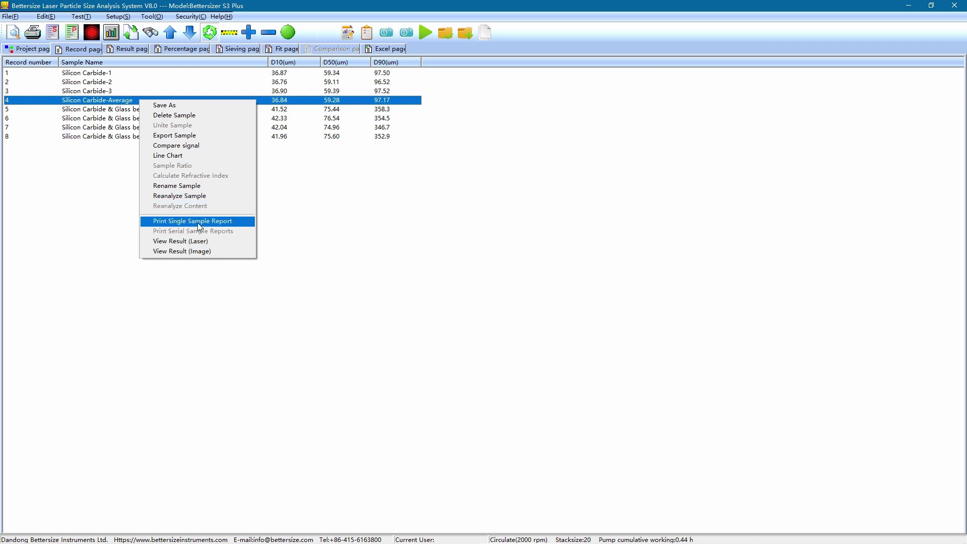
{"action": "left_click", "coordinate": [112, 149]}
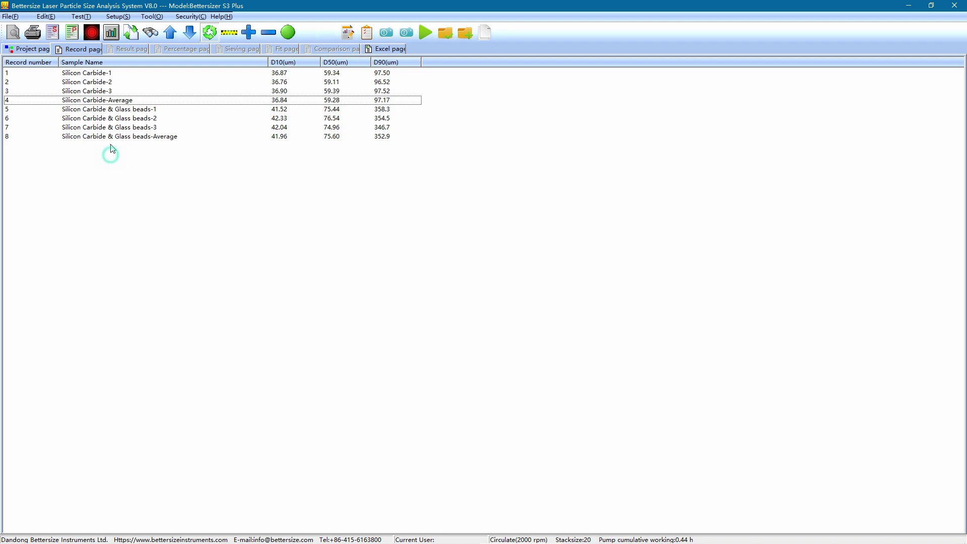
- Show a D10/D50/D90 Line Chart for Silicon Carbide runs 1–3, then close it
{"action": "left_click", "coordinate": [112, 73]}
{"action": "left_click", "coordinate": [116, 91], "text": "shift"}
{"action": "right_click", "coordinate": [116, 90]}
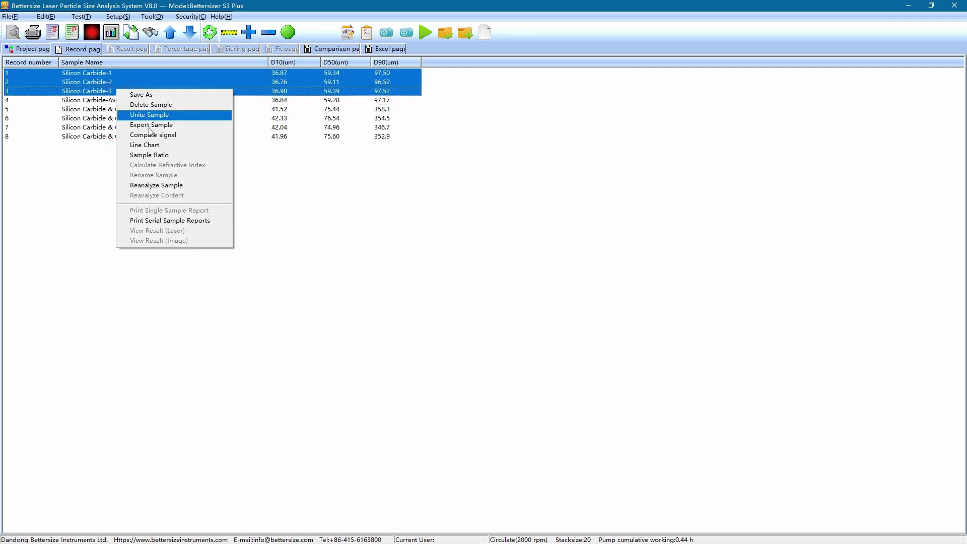
{"action": "left_click", "coordinate": [155, 145]}
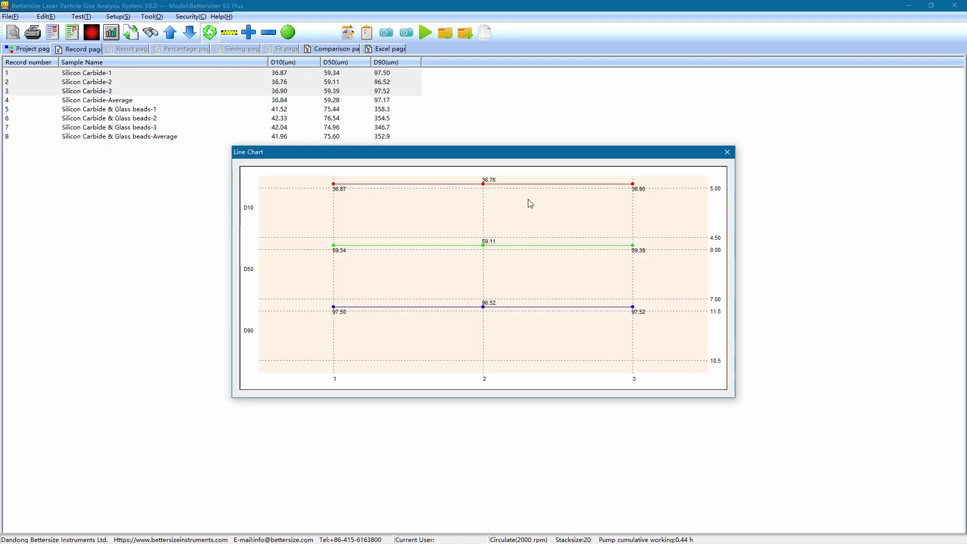
{"action": "left_click", "coordinate": [728, 153]}
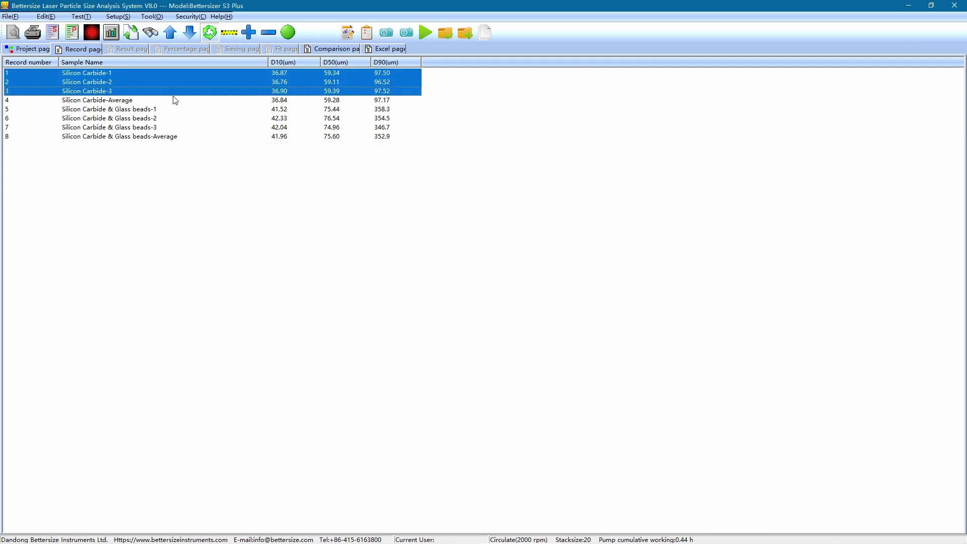
- Open the Silicon Carbide-Average Result page zoomed out, then the Silicon Carbide & Glass beads-Average report
{"action": "double_click", "coordinate": [136, 103]}
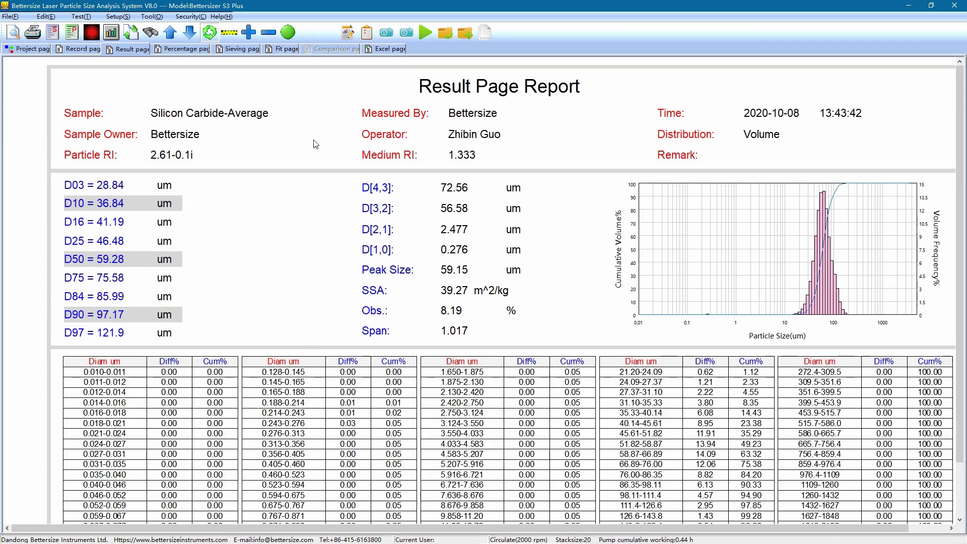
{"action": "right_click", "coordinate": [638, 277]}
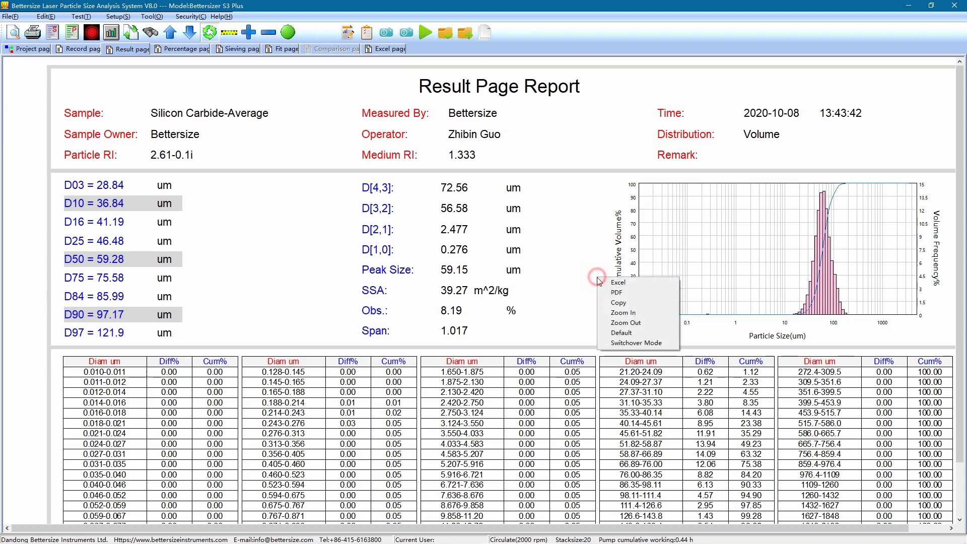
{"action": "left_click", "coordinate": [625, 321]}
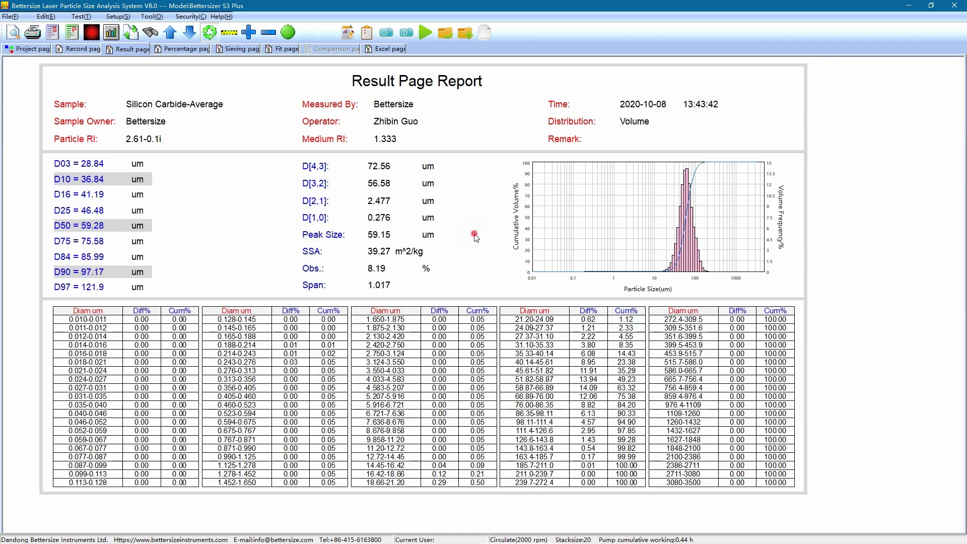
{"action": "right_click", "coordinate": [475, 236]}
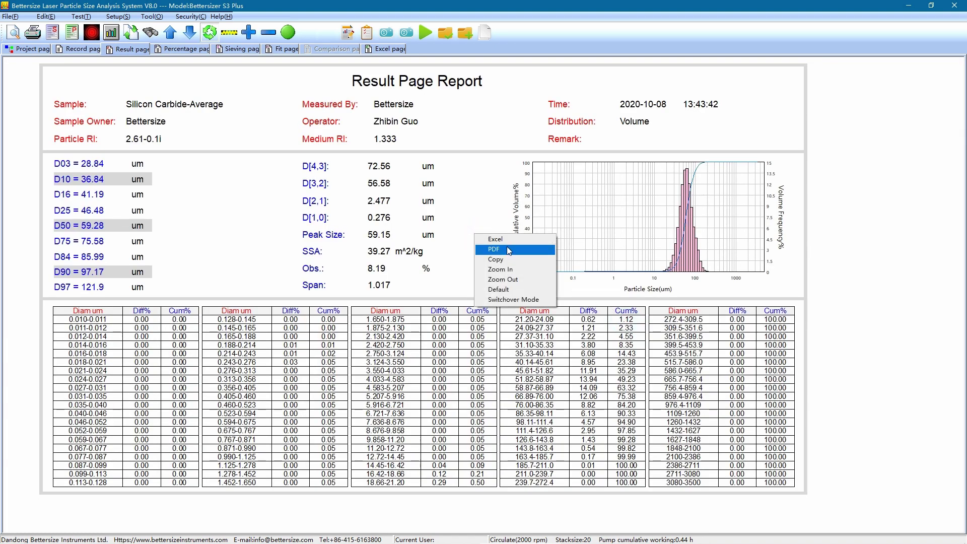
{"action": "left_click", "coordinate": [489, 196]}
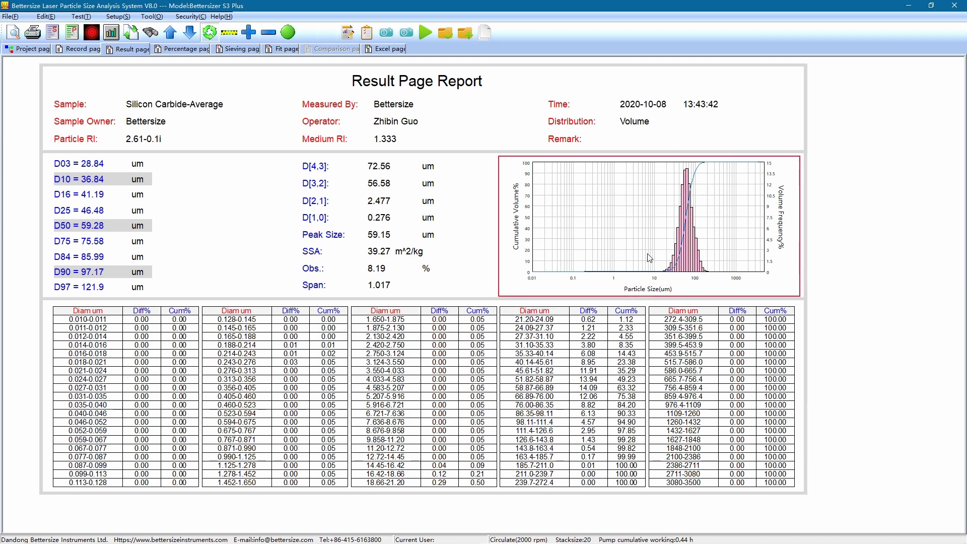
{"action": "left_click", "coordinate": [83, 51]}
{"action": "double_click", "coordinate": [109, 137]}
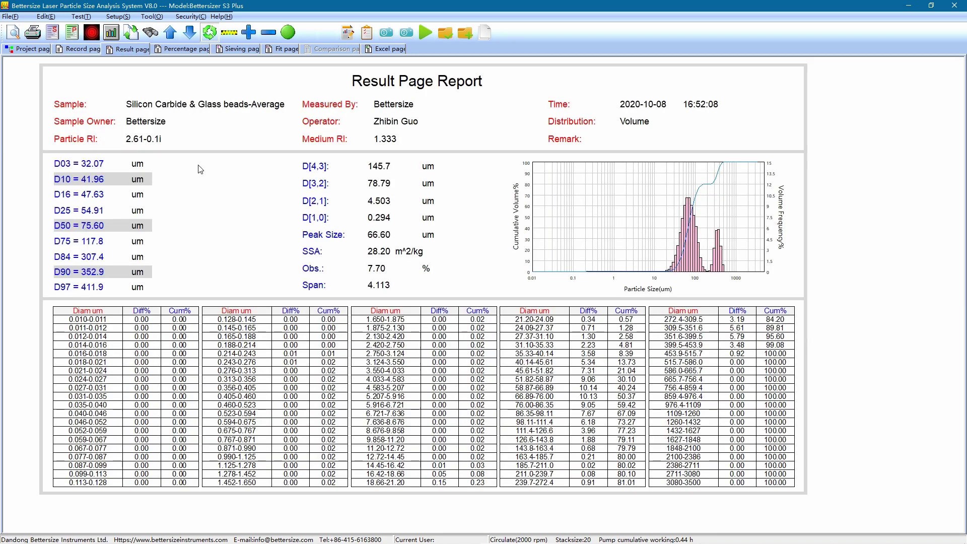